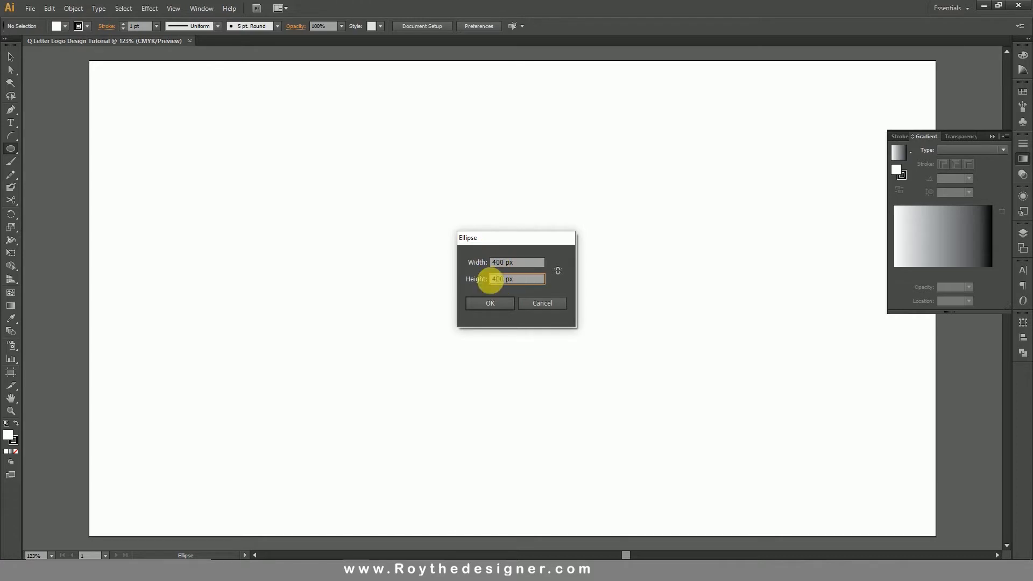
Create a 400 by 400 px circle, set its stroke weight to 70 pt, and move it near the artboard's centre.
{"action": "left_click", "coordinate": [493, 303]}
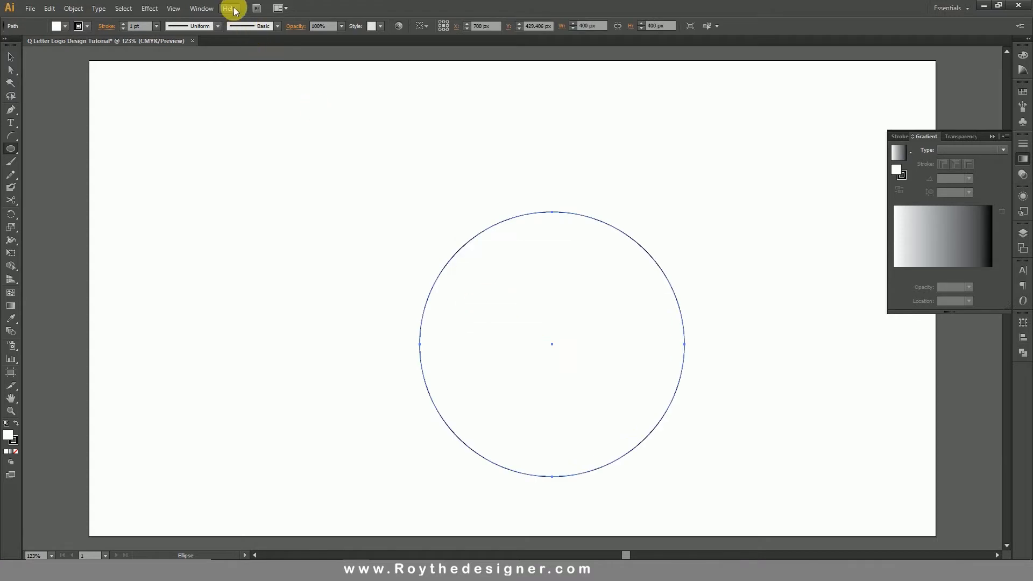
{"action": "left_click", "coordinate": [157, 27]}
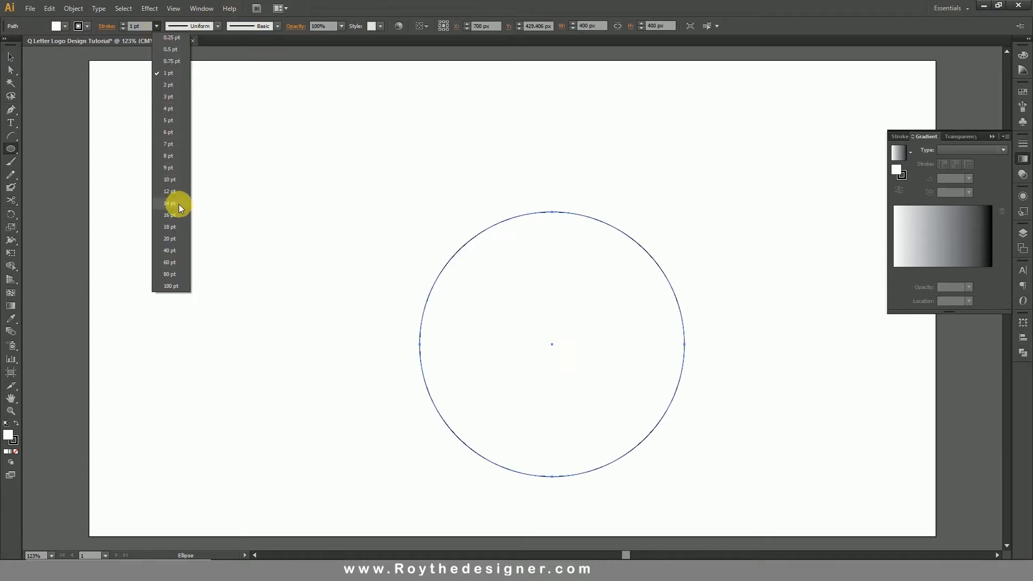
{"action": "left_click", "coordinate": [170, 264]}
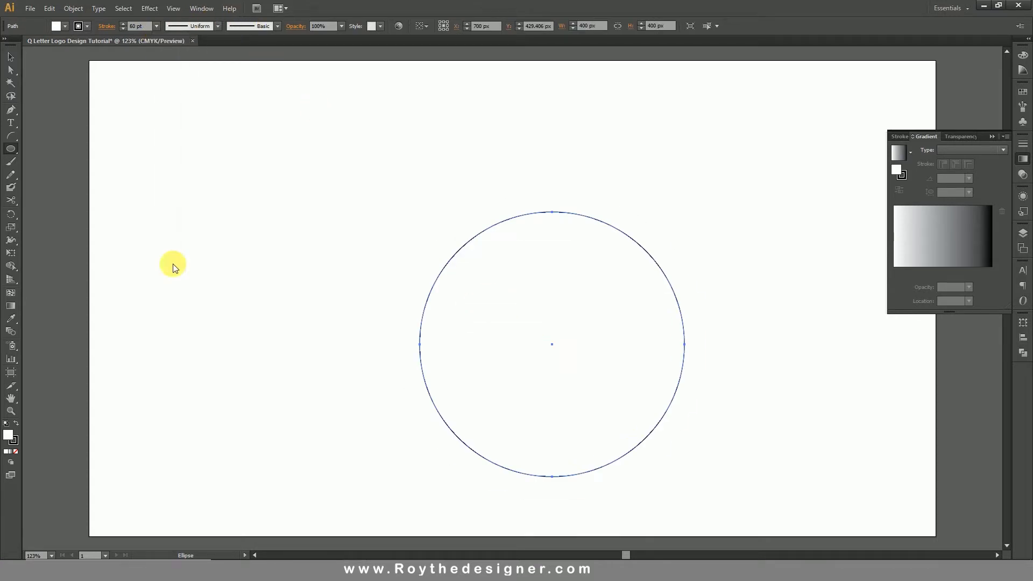
{"action": "left_click", "coordinate": [145, 29]}
{"action": "double_click", "coordinate": [149, 29]}
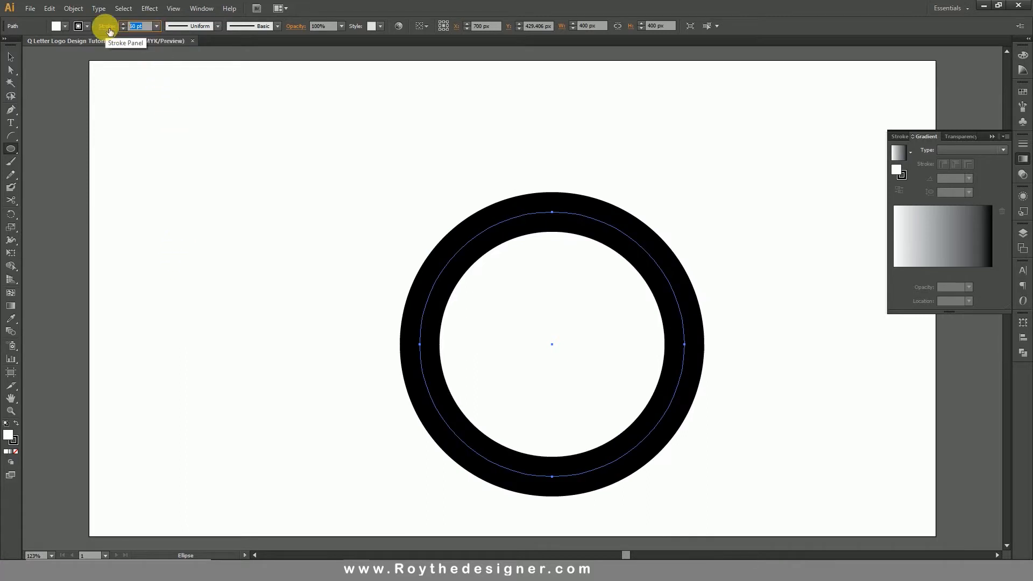
{"action": "key", "text": "Return"}
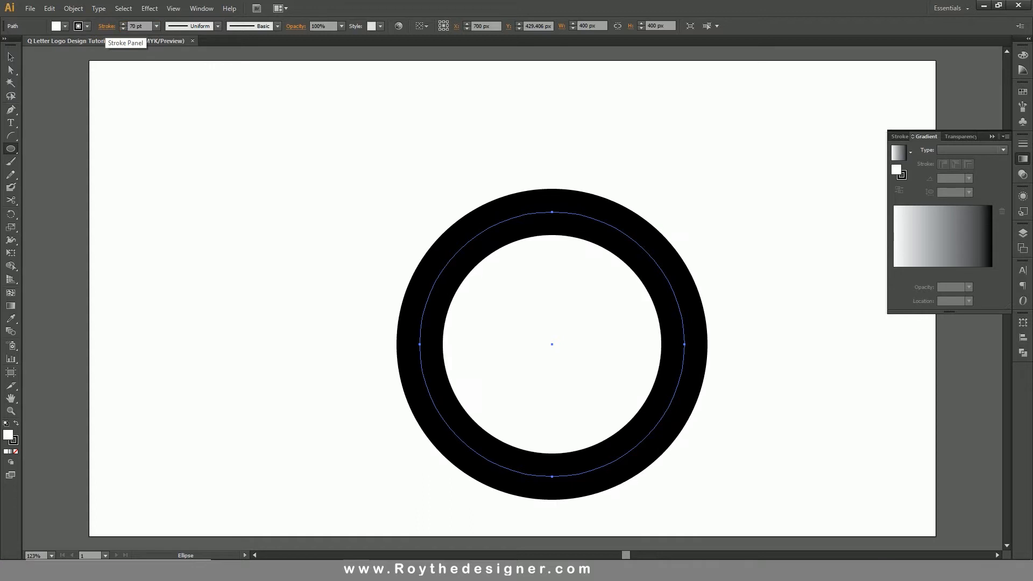
{"action": "left_click", "coordinate": [11, 56]}
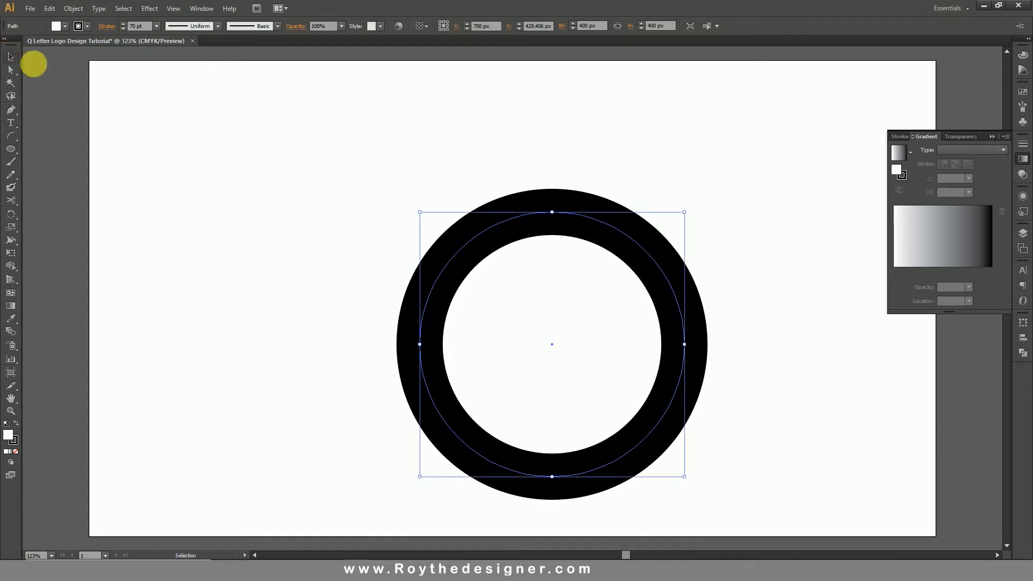
{"action": "left_click_drag", "start_coordinate": [593, 218], "coordinate": [531, 165]}
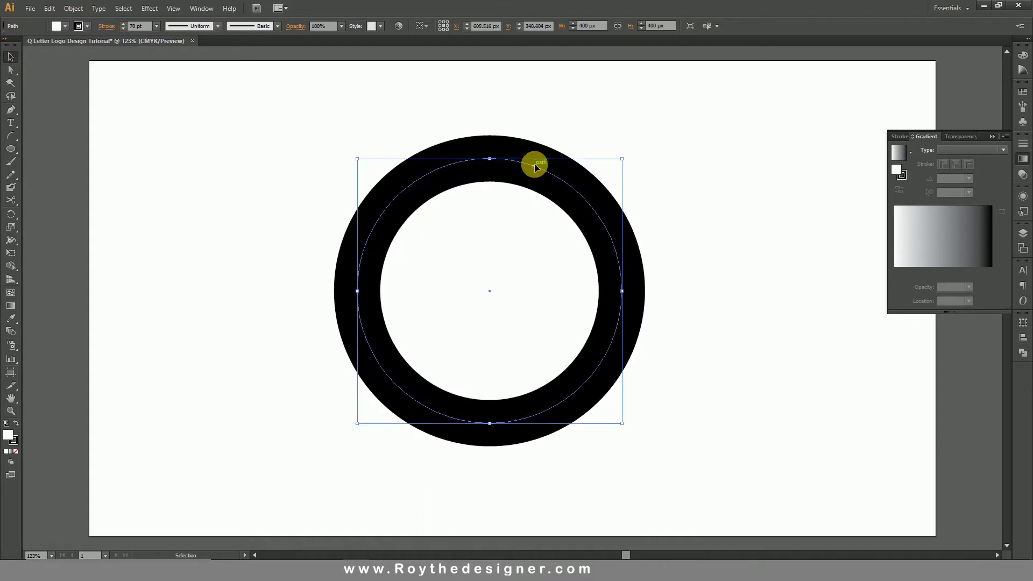
Draw a curved arc about 166 by 128 px across the ring's lower-right part as the tail of the Q.
{"action": "left_click", "coordinate": [11, 135]}
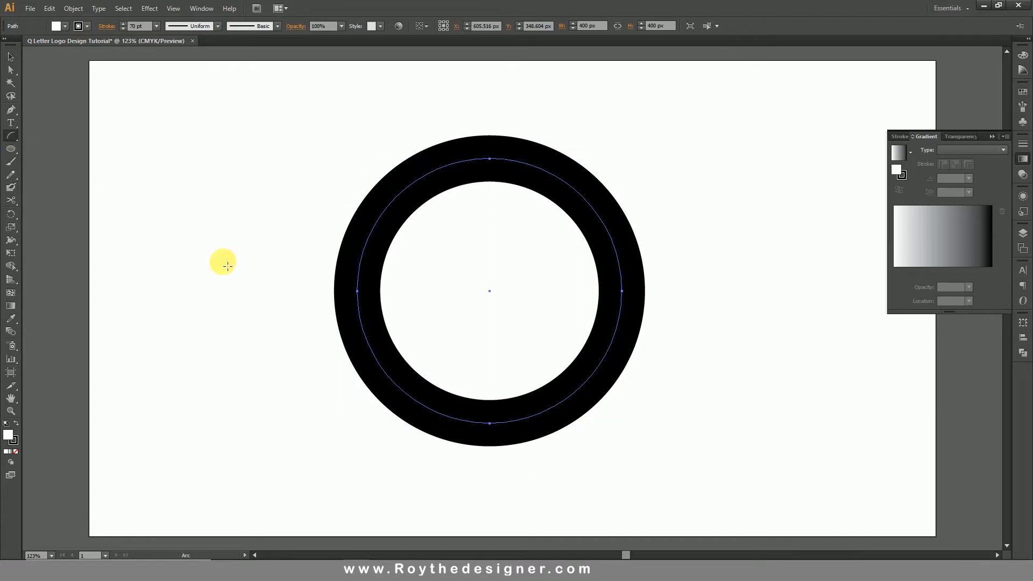
{"action": "left_click_drag", "start_coordinate": [523, 352], "coordinate": [633, 436]}
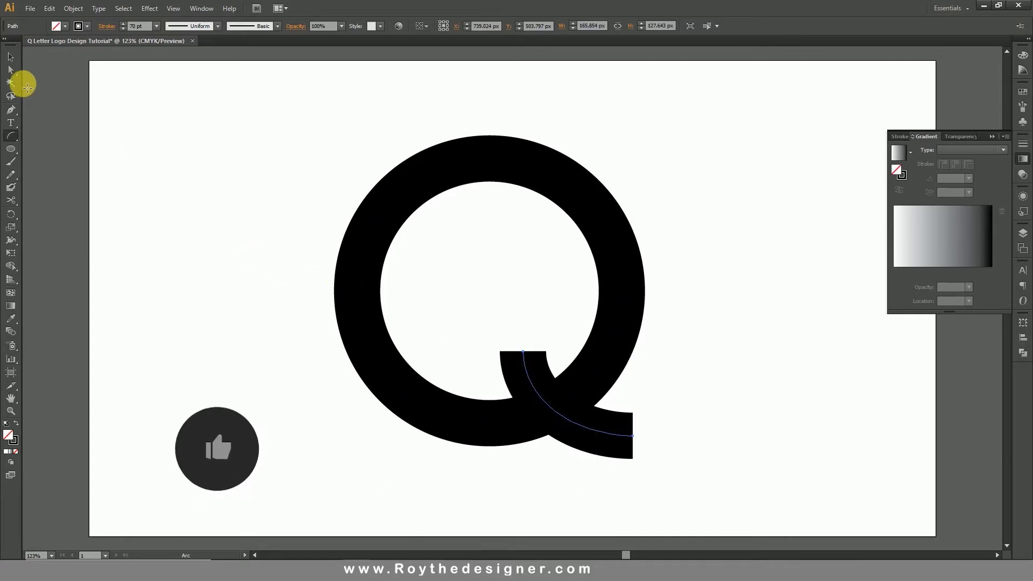
{"action": "left_click", "coordinate": [11, 56]}
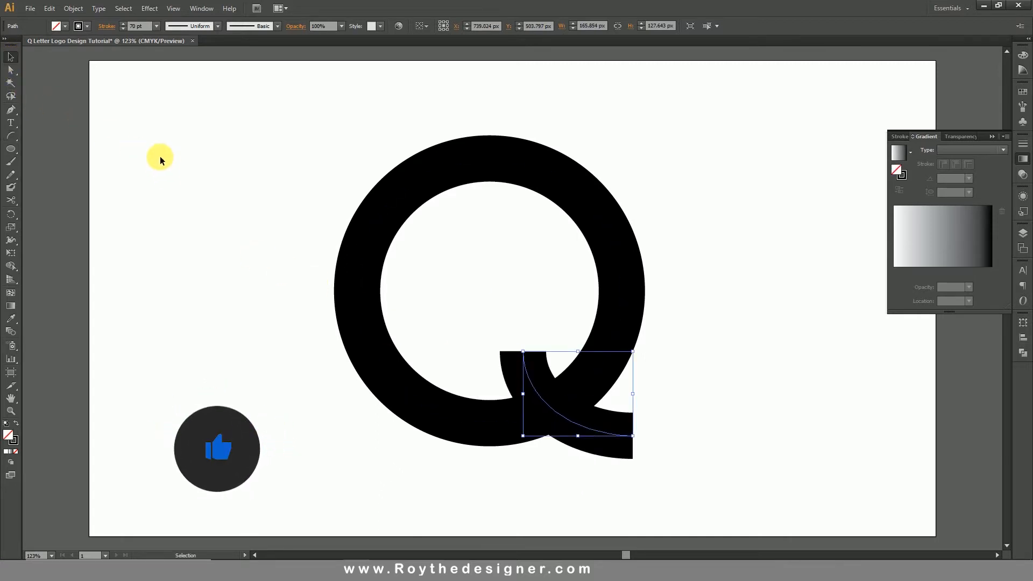
Apply Width Profile 4 and a round cap to the tail arc's stroke.
{"action": "left_click", "coordinate": [217, 26]}
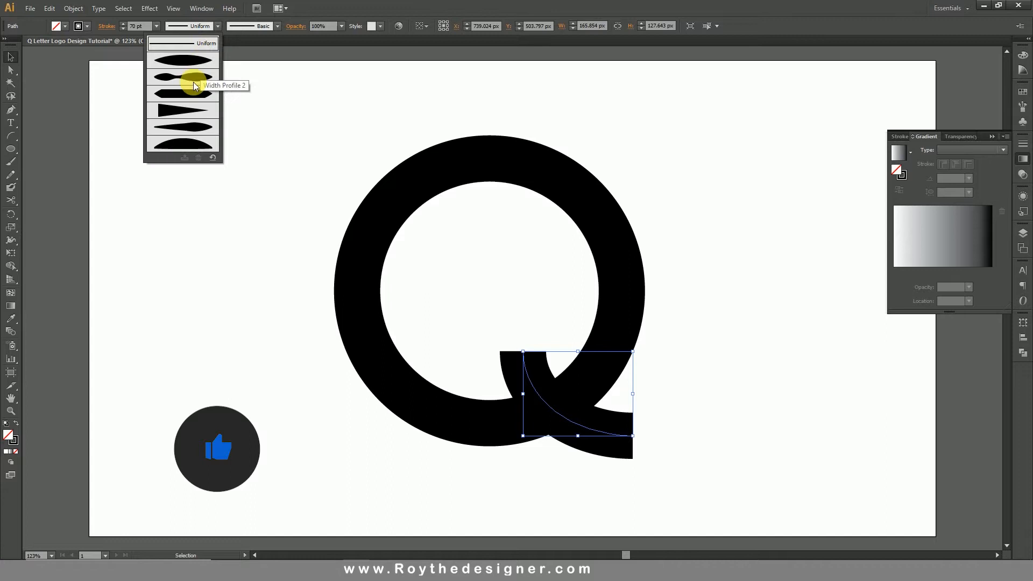
{"action": "left_click", "coordinate": [182, 110]}
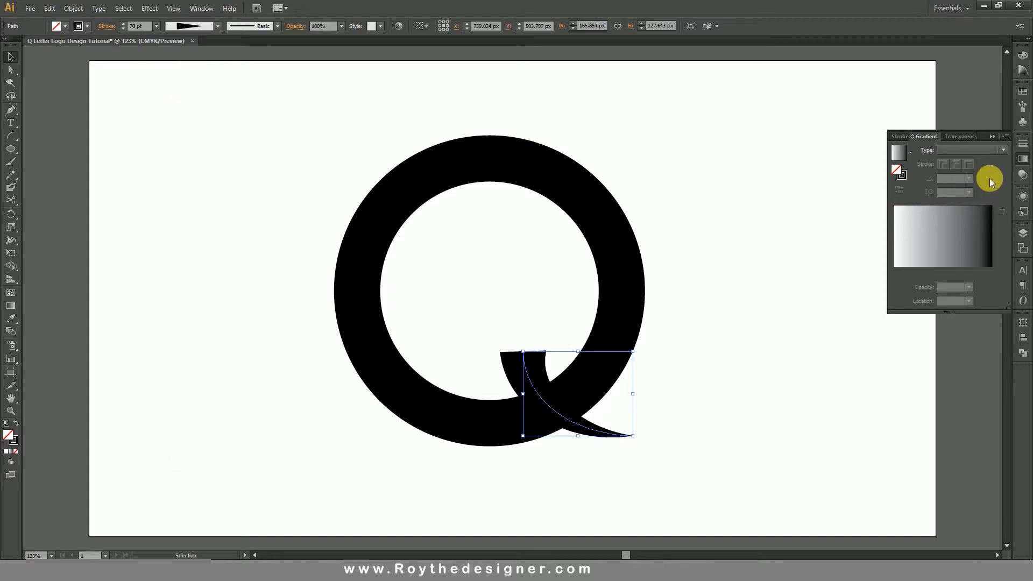
{"action": "left_click", "coordinate": [1020, 159]}
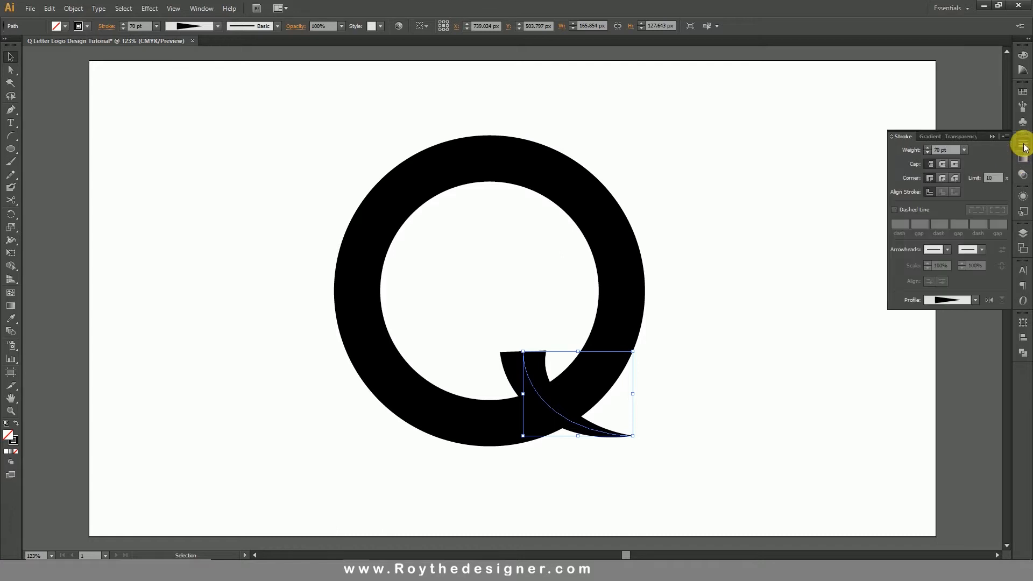
{"action": "left_click", "coordinate": [944, 164]}
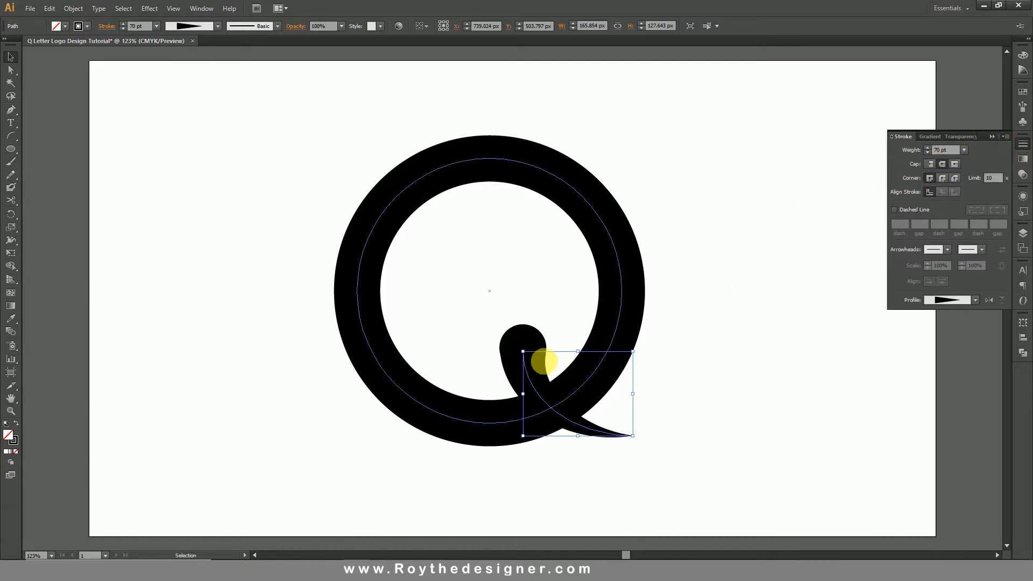
Shift the tail arc slightly straight down and set its stroke weight to 80 pt.
{"action": "left_click_drag", "start_coordinate": [525, 342], "coordinate": [551, 362]}
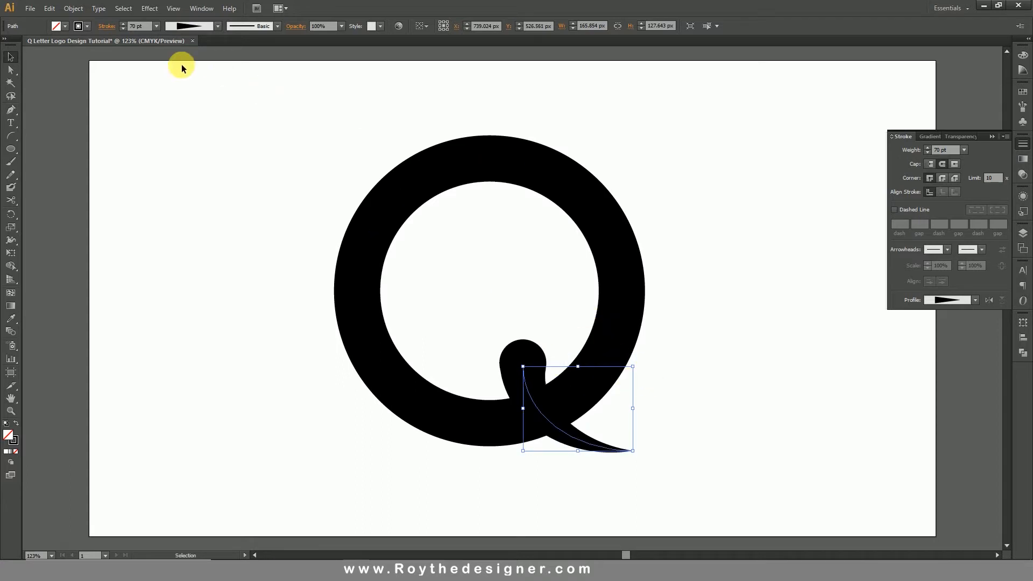
{"action": "left_click", "coordinate": [138, 26]}
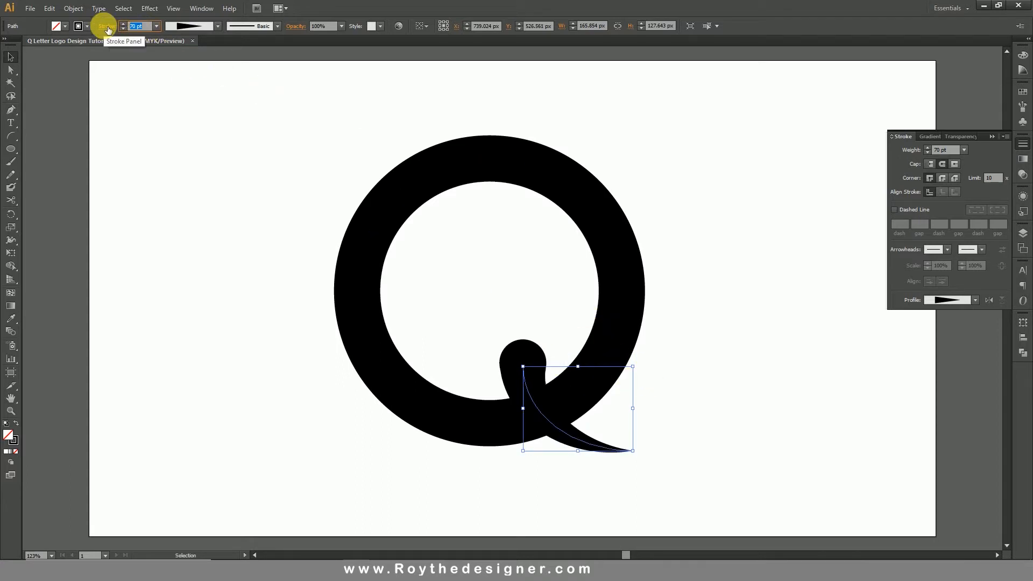
{"action": "key", "text": "Return"}
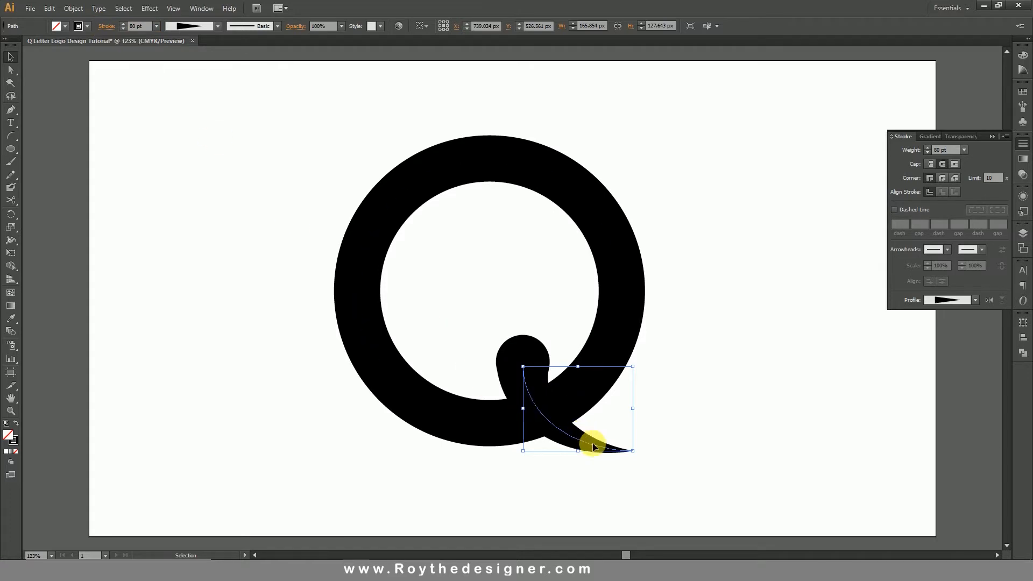
Remove the ring's fill and set its stroke weight to 83 pt.
{"action": "left_click", "coordinate": [708, 403]}
{"action": "left_click_drag", "start_coordinate": [708, 460], "coordinate": [501, 365]}
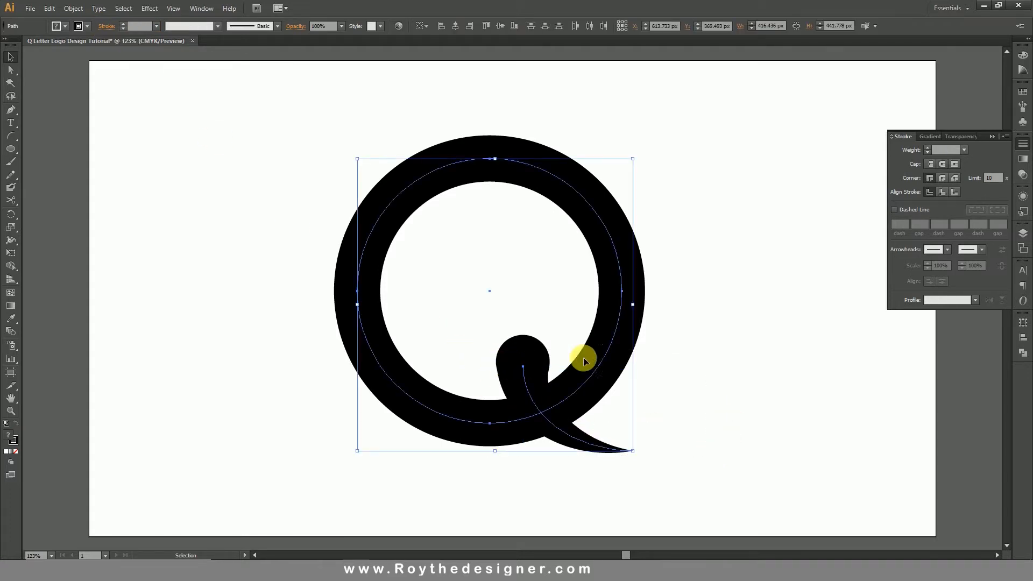
{"action": "left_click", "coordinate": [704, 306]}
{"action": "left_click", "coordinate": [569, 330]}
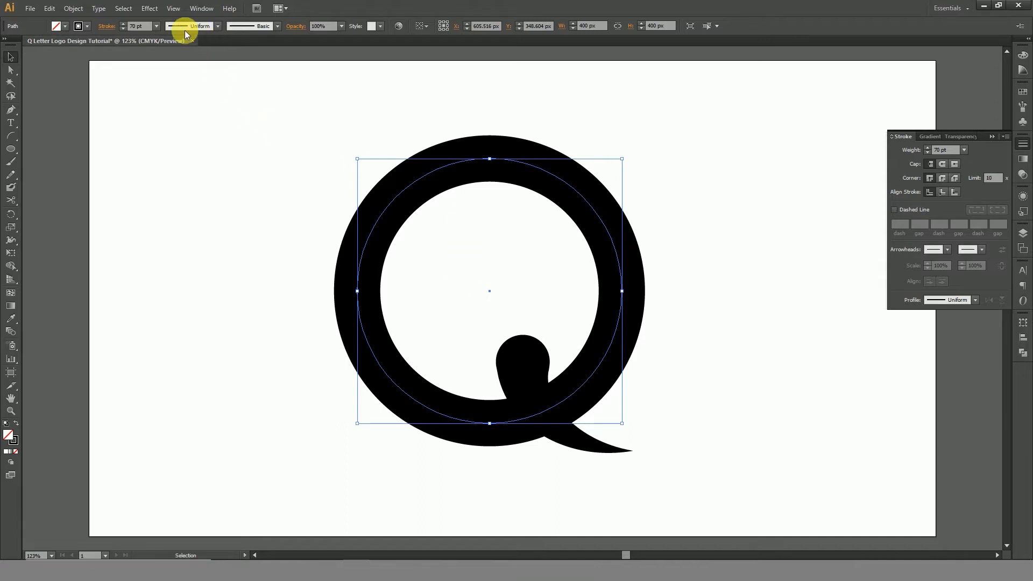
{"action": "scroll", "coordinate": [153, 33], "scroll_direction": "up", "scroll_amount": 13}
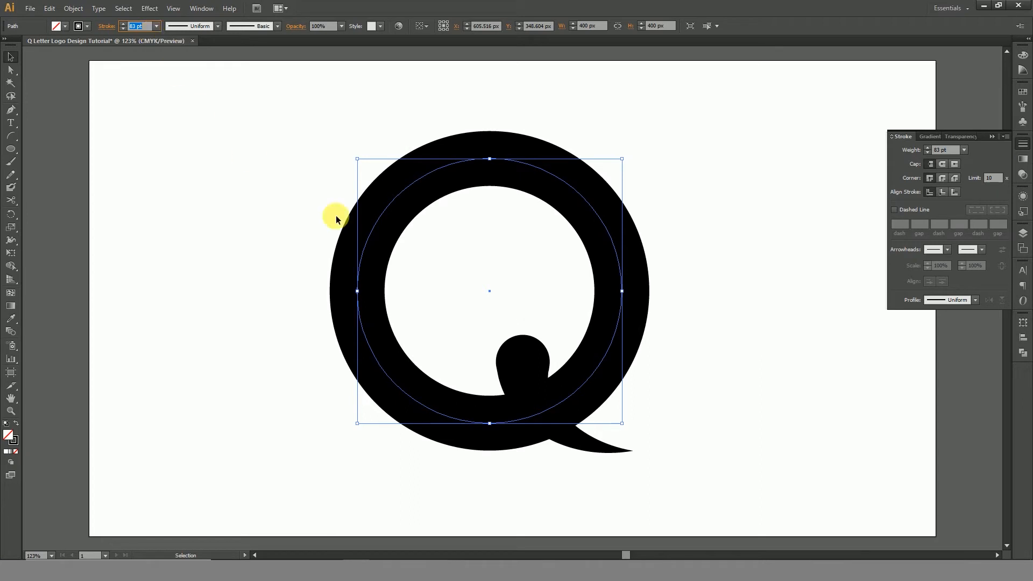
Scale the ring down around its centre to about 361 px and move the tail slightly up and to the left.
{"action": "left_click", "coordinate": [522, 346]}
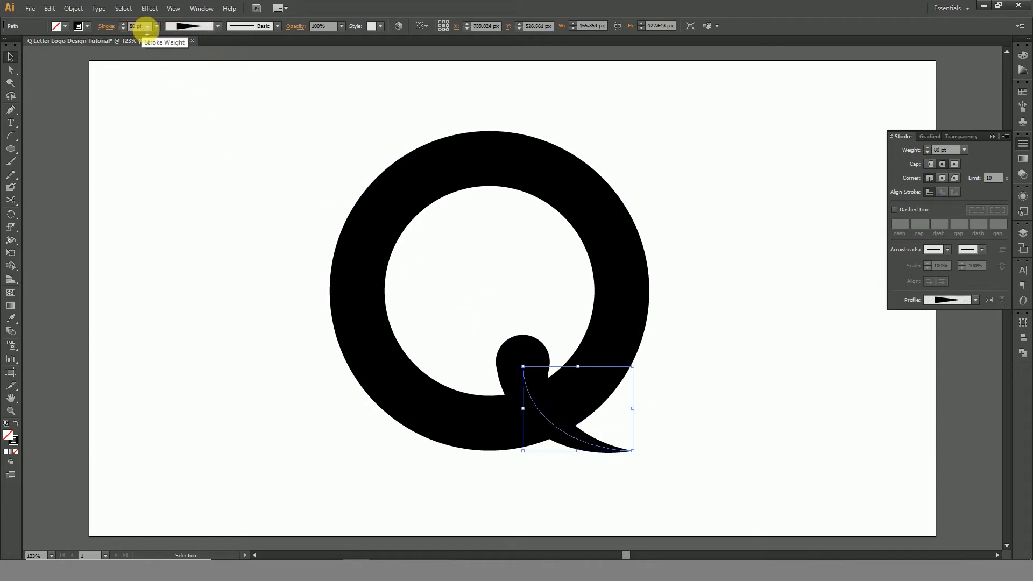
{"action": "left_click", "coordinate": [565, 195]}
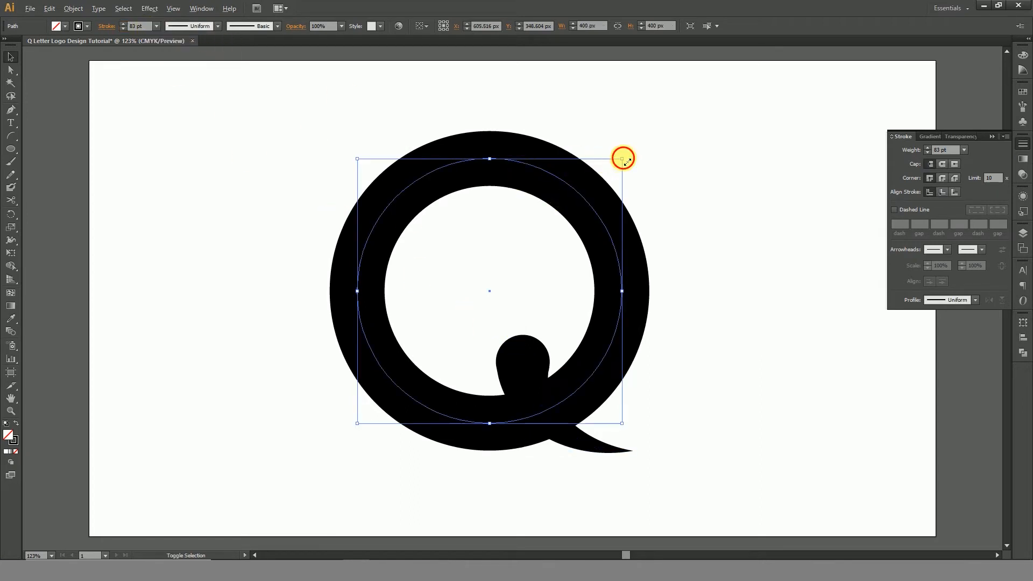
{"action": "left_click_drag", "start_coordinate": [623, 158], "coordinate": [609, 171]}
{"action": "mouse_move", "coordinate": [531, 353]}
{"action": "left_mouse_down"}
{"action": "mouse_move", "coordinate": [509, 333]}
{"action": "mouse_move", "coordinate": [521, 345]}
{"action": "left_mouse_up"}
{"action": "left_click_drag", "start_coordinate": [673, 345], "coordinate": [438, 351]}
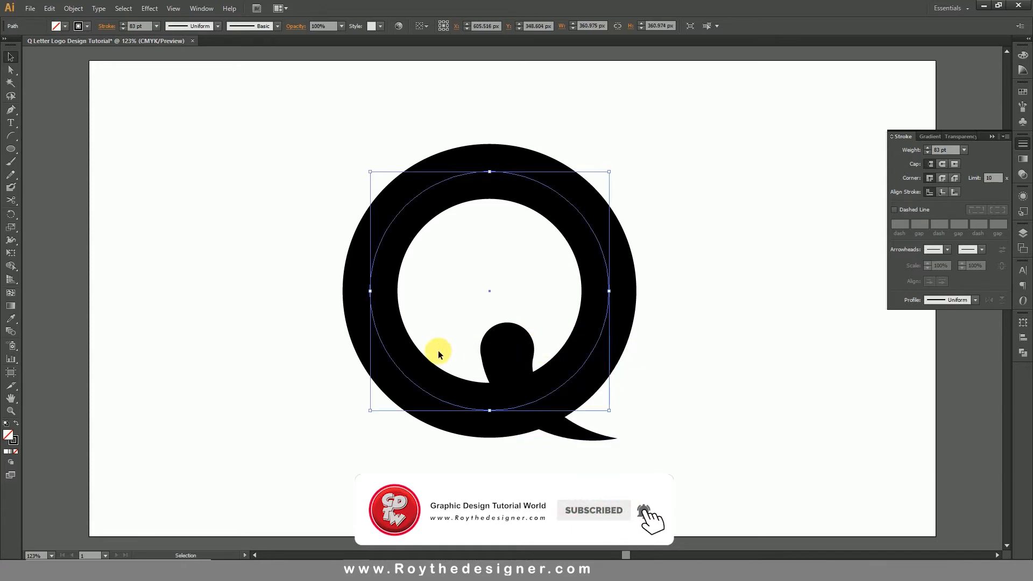
Select the ring and the tail together and expand their appearance.
{"action": "left_click_drag", "start_coordinate": [244, 197], "coordinate": [622, 470]}
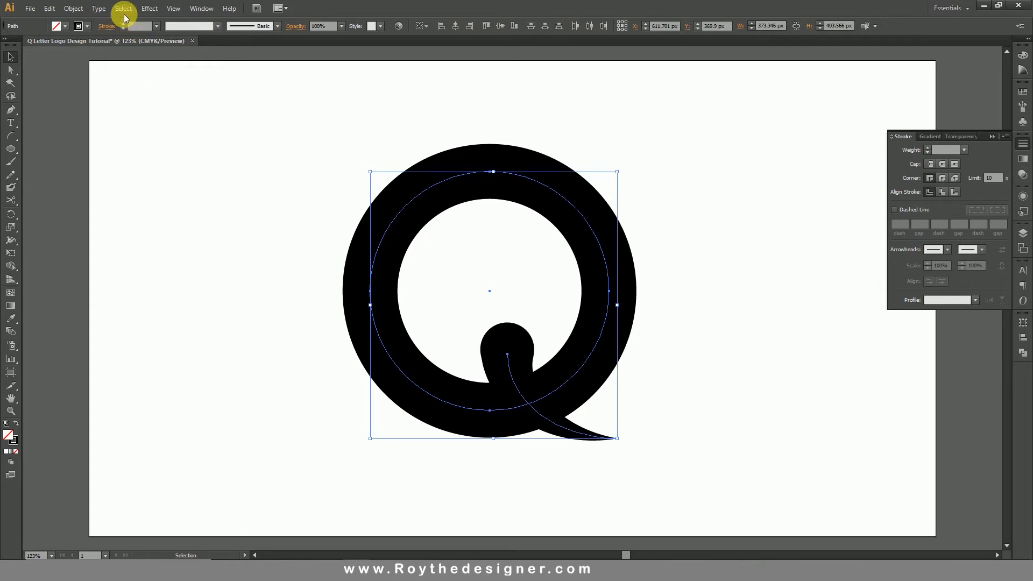
{"action": "left_click", "coordinate": [72, 9]}
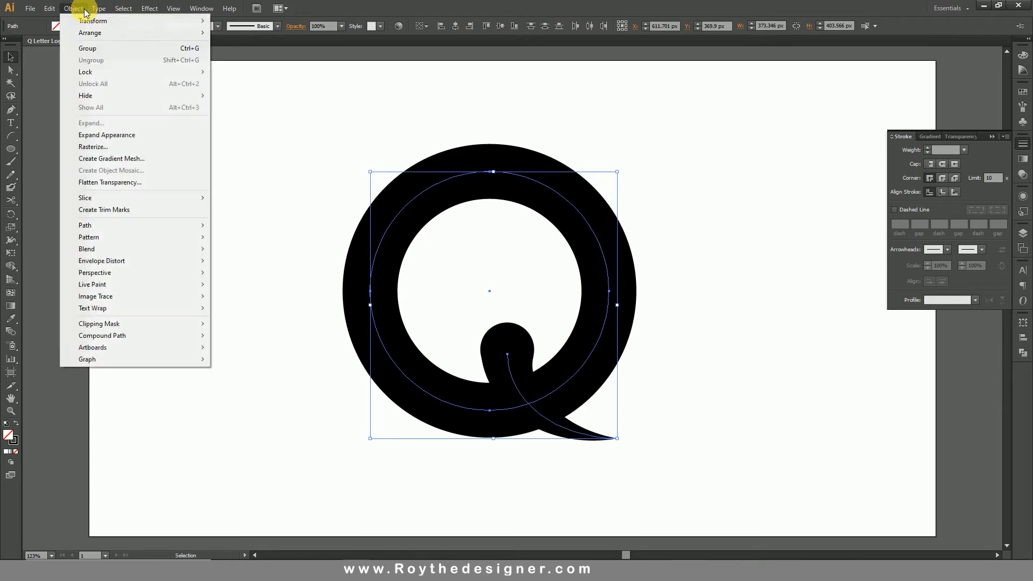
{"action": "left_click", "coordinate": [128, 135]}
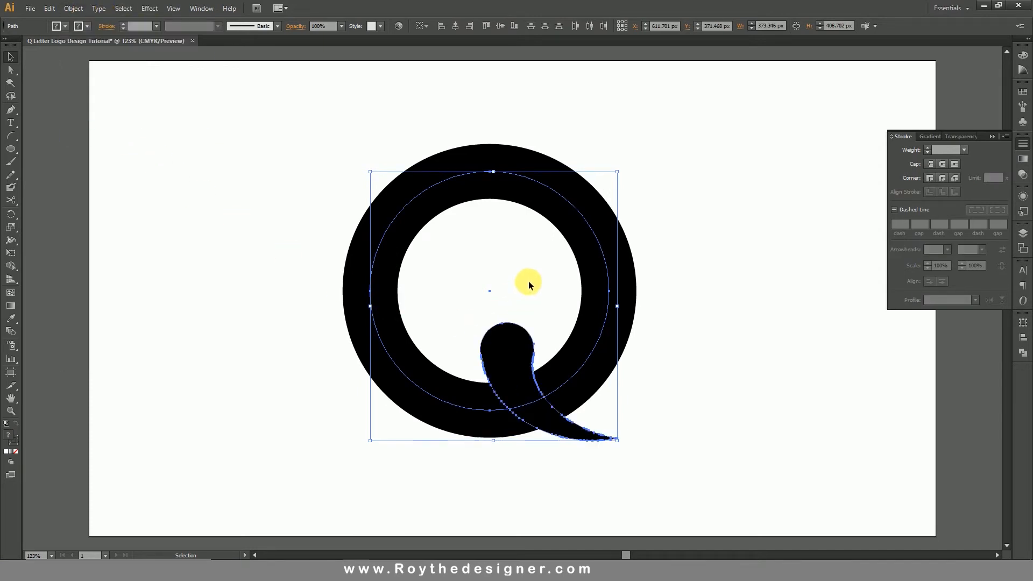
Expand the ring's stroke into a filled shape.
{"action": "left_click", "coordinate": [631, 295]}
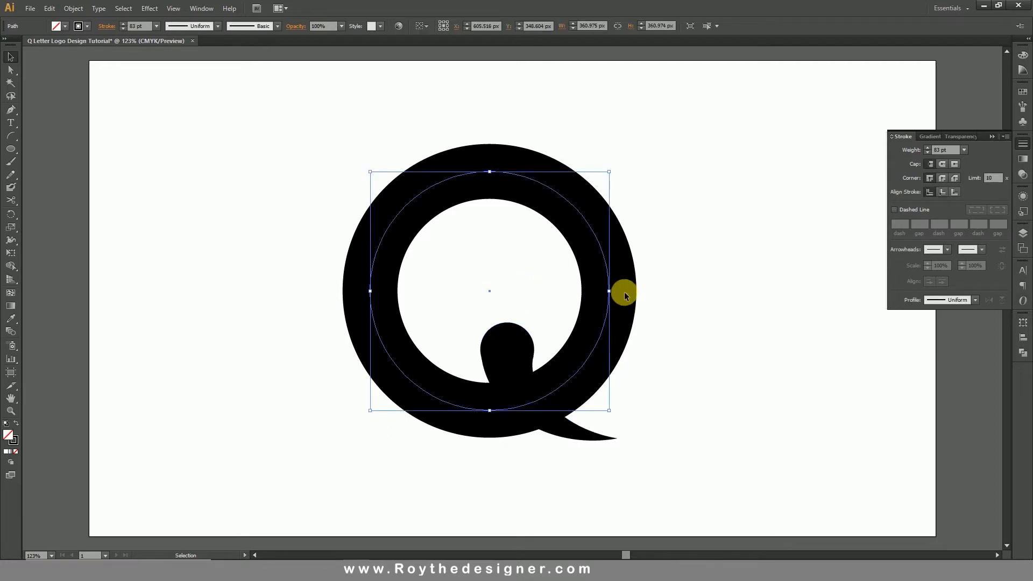
{"action": "left_click", "coordinate": [73, 8]}
{"action": "left_click", "coordinate": [106, 126]}
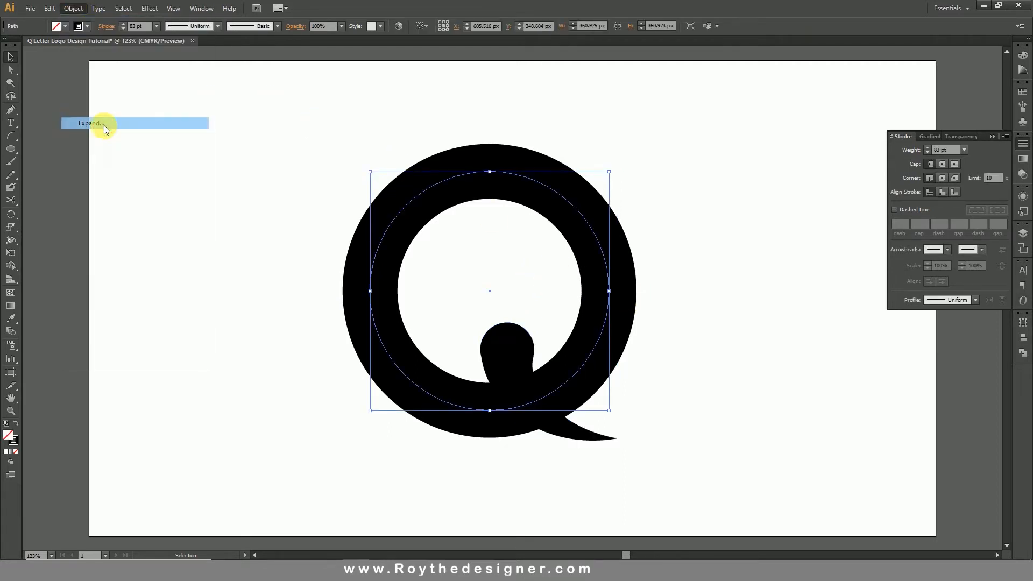
{"action": "left_click", "coordinate": [500, 345]}
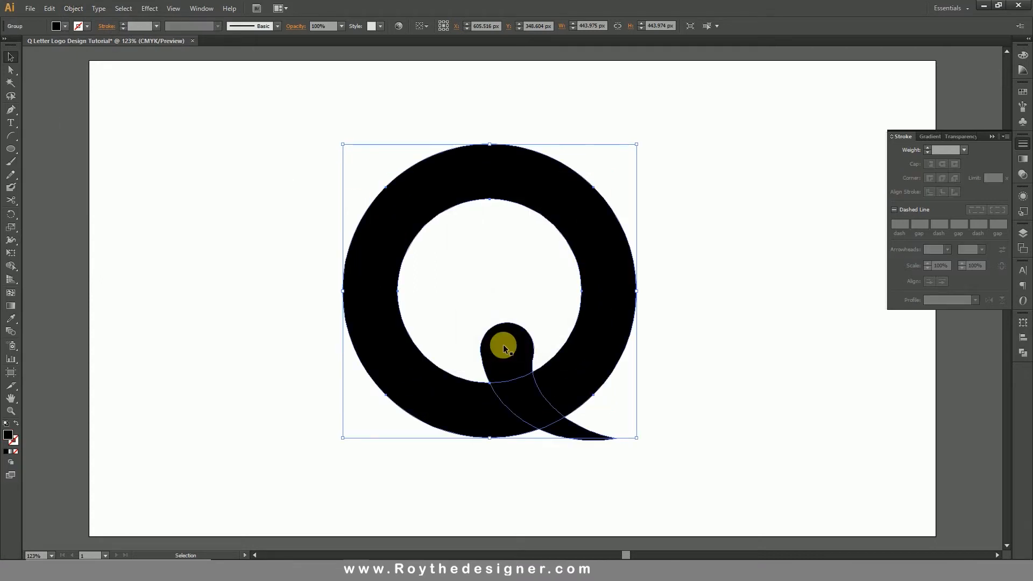
Copy the expanded tail shape and paste the copy in front in the same place.
{"action": "left_click", "coordinate": [562, 275]}
{"action": "left_click_drag", "start_coordinate": [628, 321], "coordinate": [629, 323]}
{"action": "left_click", "coordinate": [511, 370]}
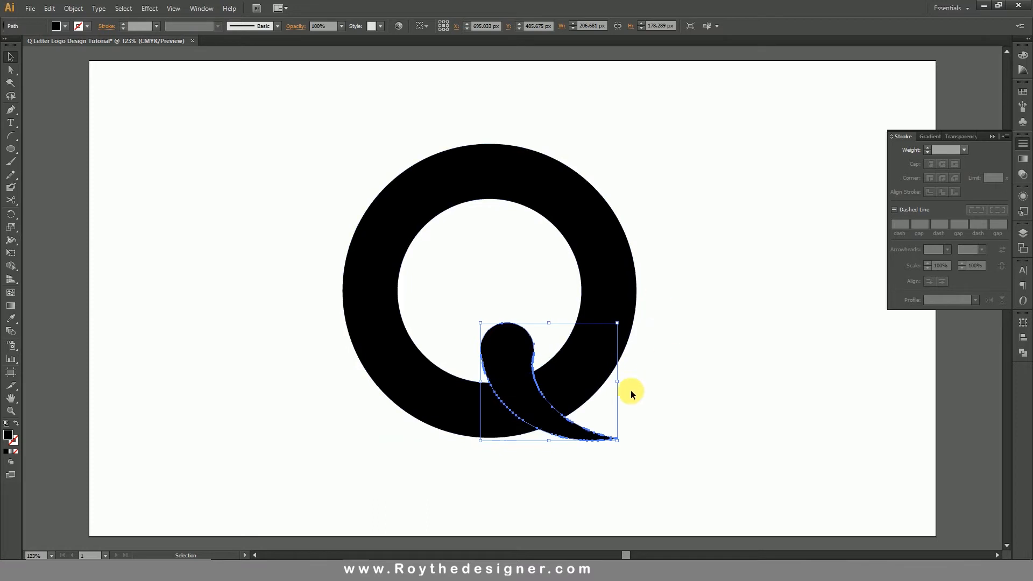
{"action": "left_click", "coordinate": [74, 8]}
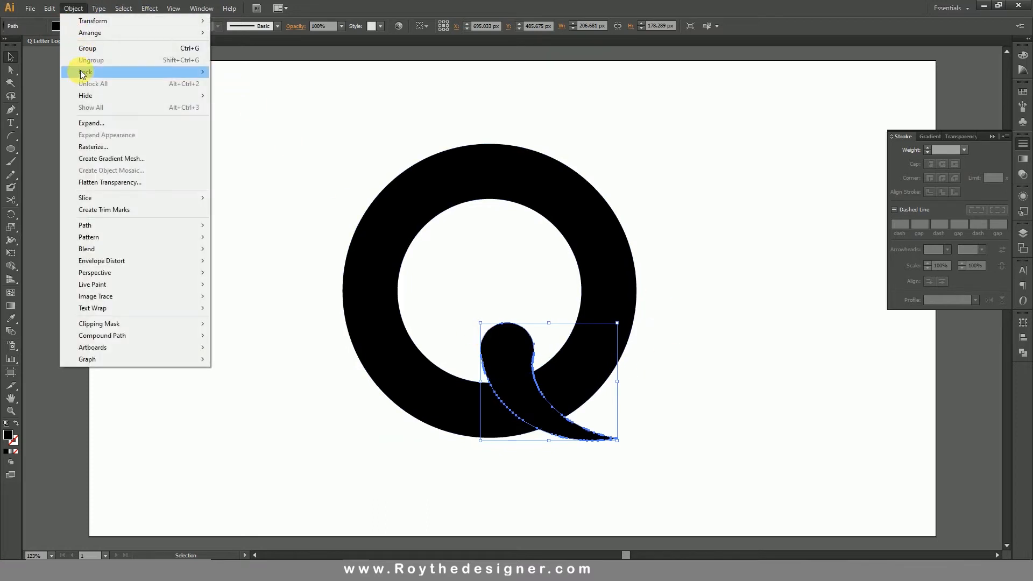
{"action": "mouse_move", "coordinate": [50, 8]}
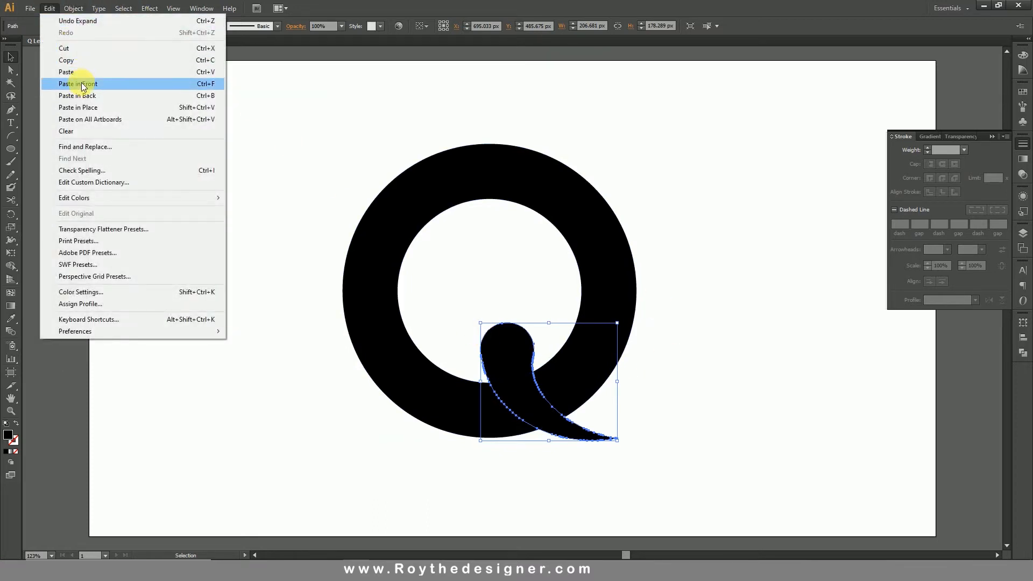
{"action": "left_click", "coordinate": [81, 60]}
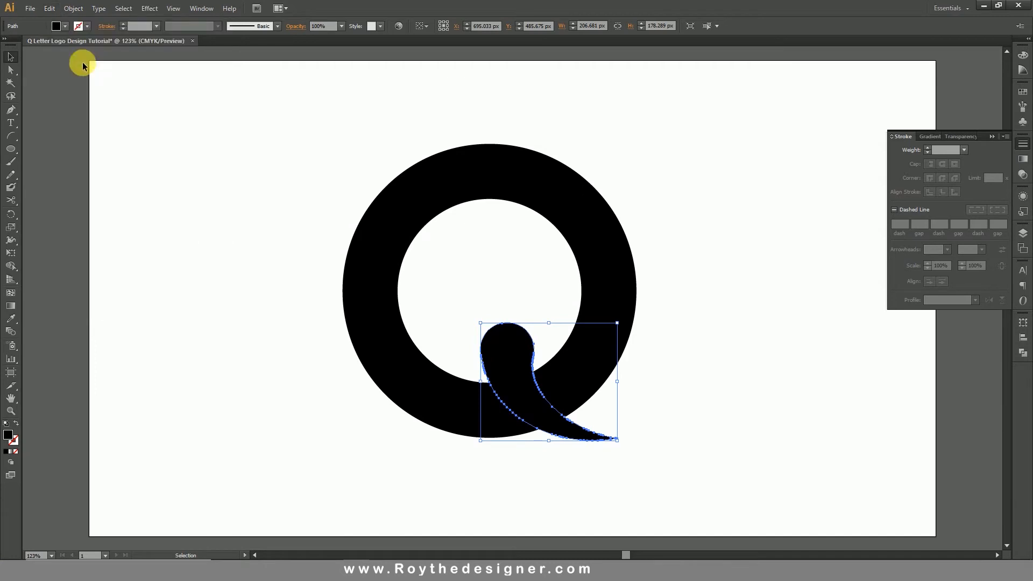
{"action": "left_click", "coordinate": [43, 8]}
{"action": "left_click", "coordinate": [72, 81]}
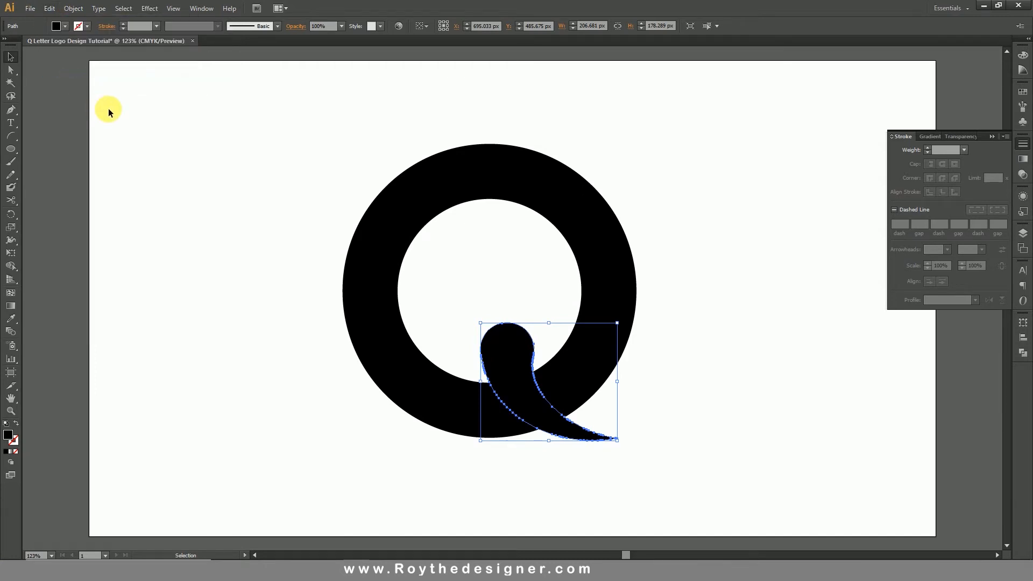
Rotate the pasted tail copy slightly clockwise around the tail's pointed tip.
{"action": "left_click", "coordinate": [18, 214]}
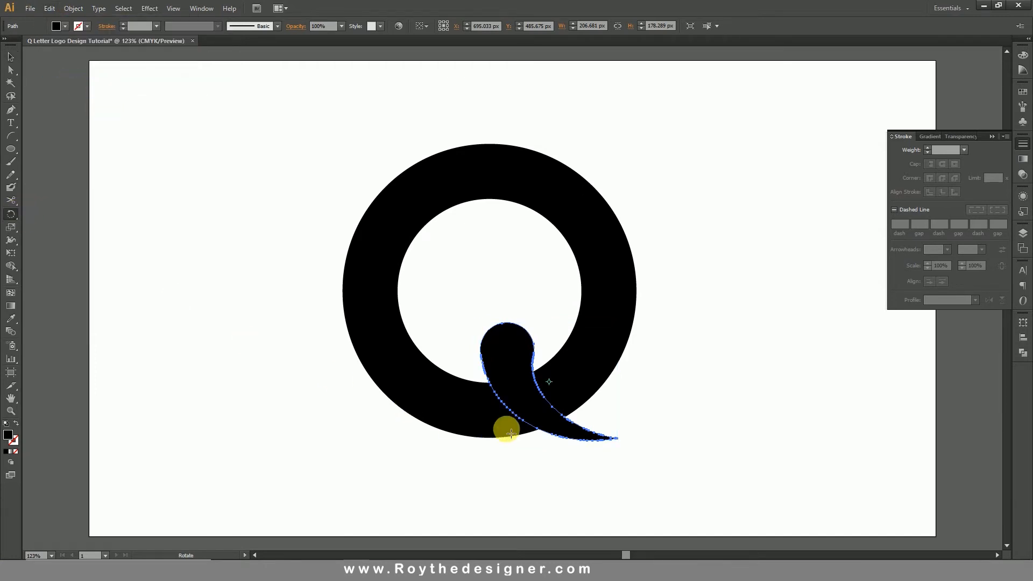
{"action": "left_click", "coordinate": [619, 440]}
{"action": "left_click_drag", "start_coordinate": [555, 322], "coordinate": [575, 316]}
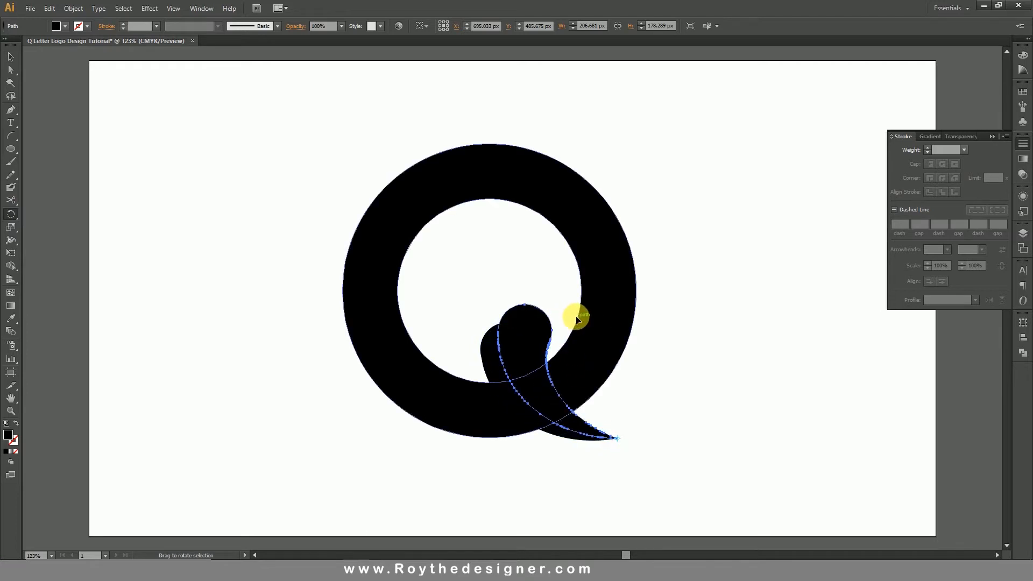
{"action": "left_click", "coordinate": [10, 57]}
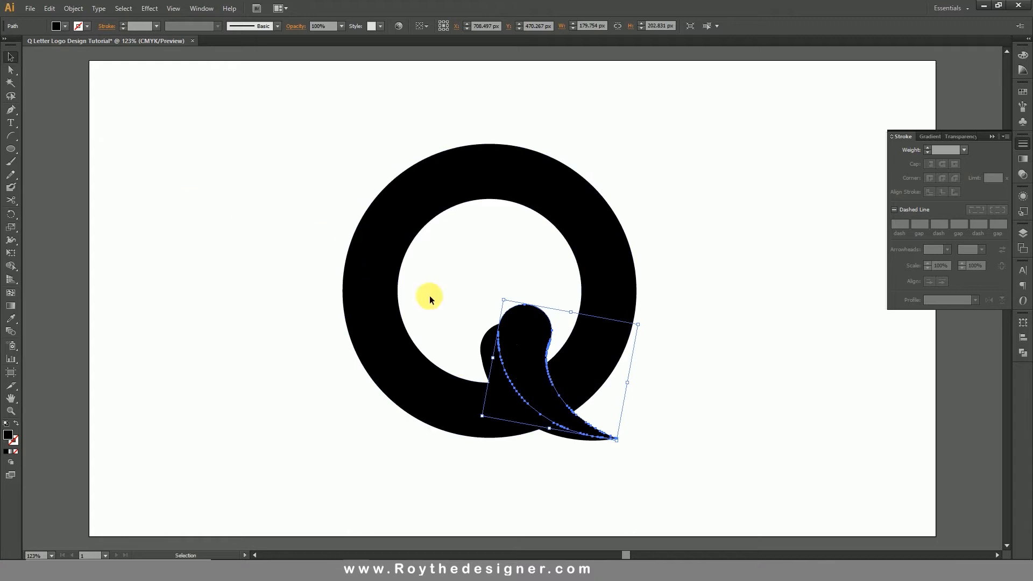
Select both tail shapes and cut out their overlapping area with the Shape Builder tool.
{"action": "left_click", "coordinate": [526, 340], "text": "shift"}
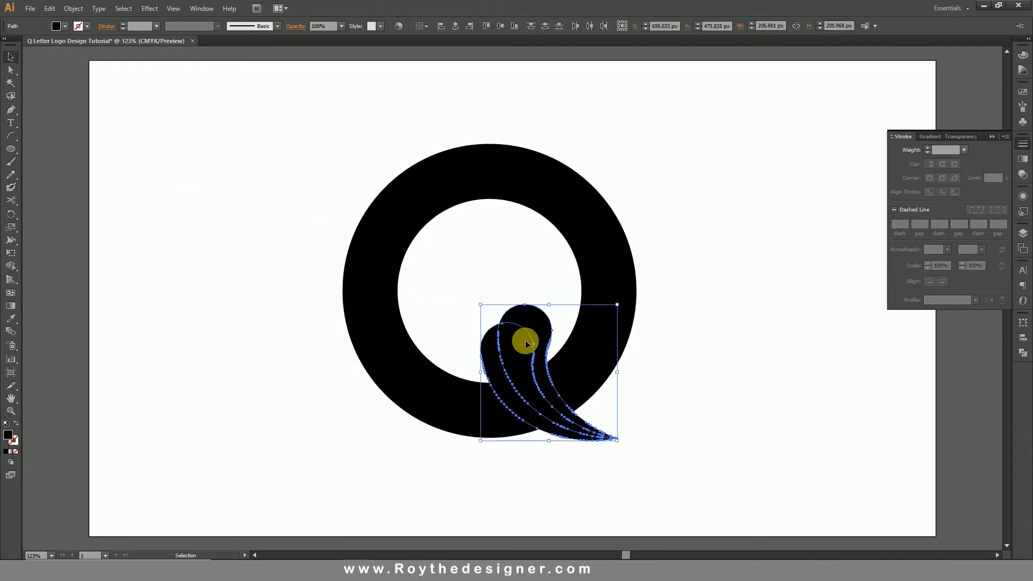
{"action": "left_click", "coordinate": [12, 267]}
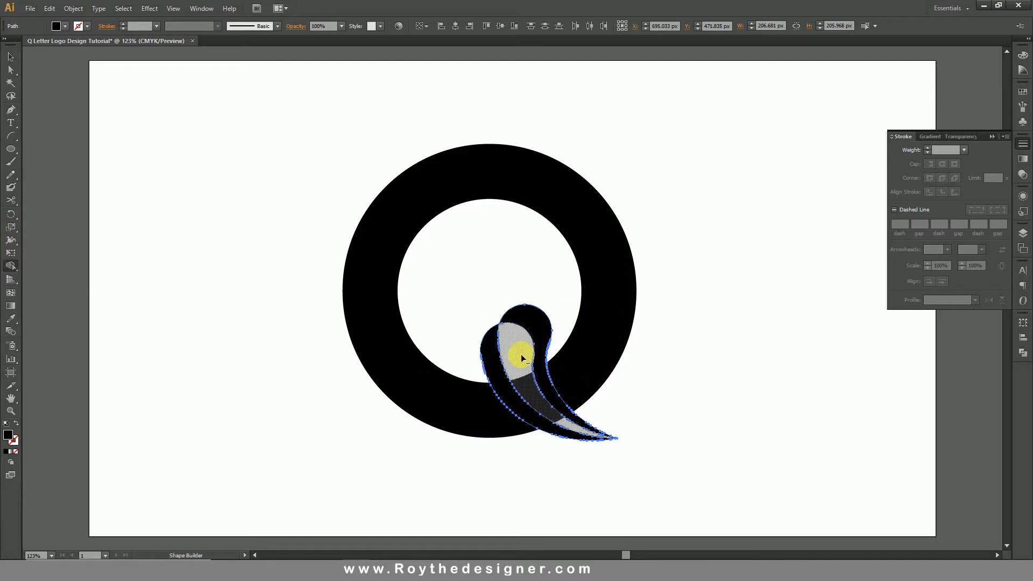
{"action": "left_click", "coordinate": [522, 358]}
{"action": "left_click", "coordinate": [11, 57]}
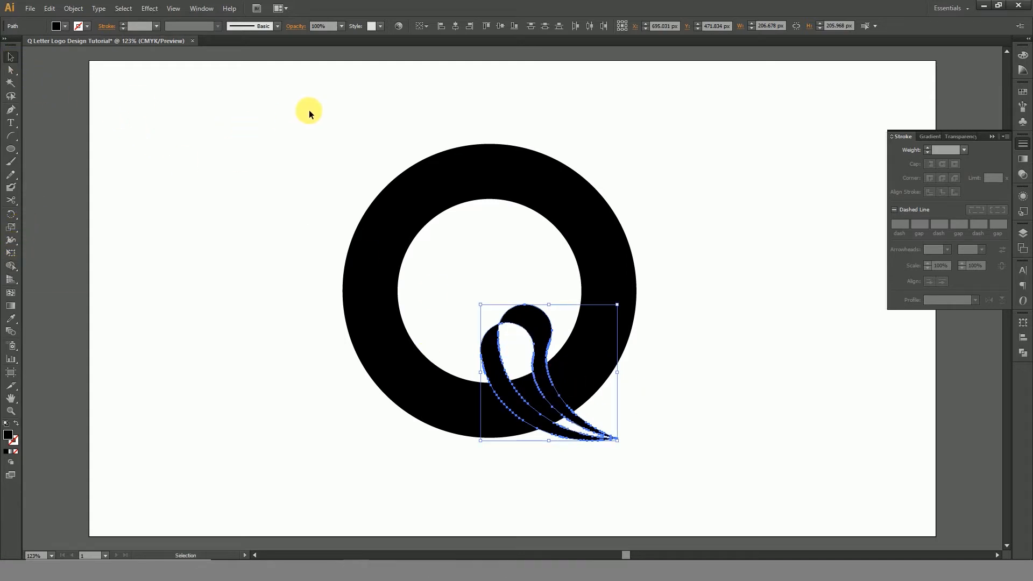
Select the ring together with the tail pieces and fill them with the white-to-black linear gradient.
{"action": "left_click", "coordinate": [414, 202]}
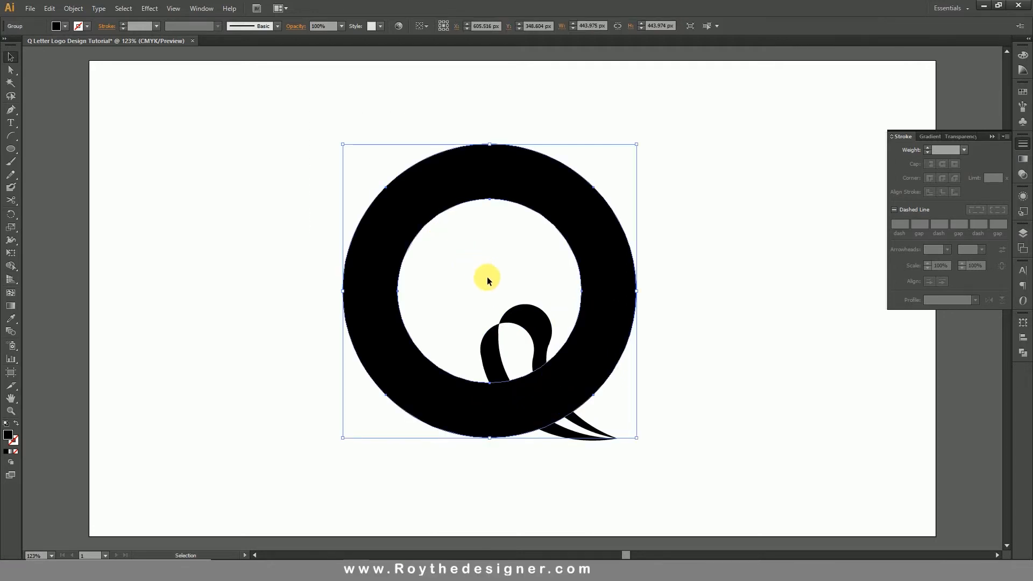
{"action": "left_click", "coordinate": [586, 439], "text": "shift"}
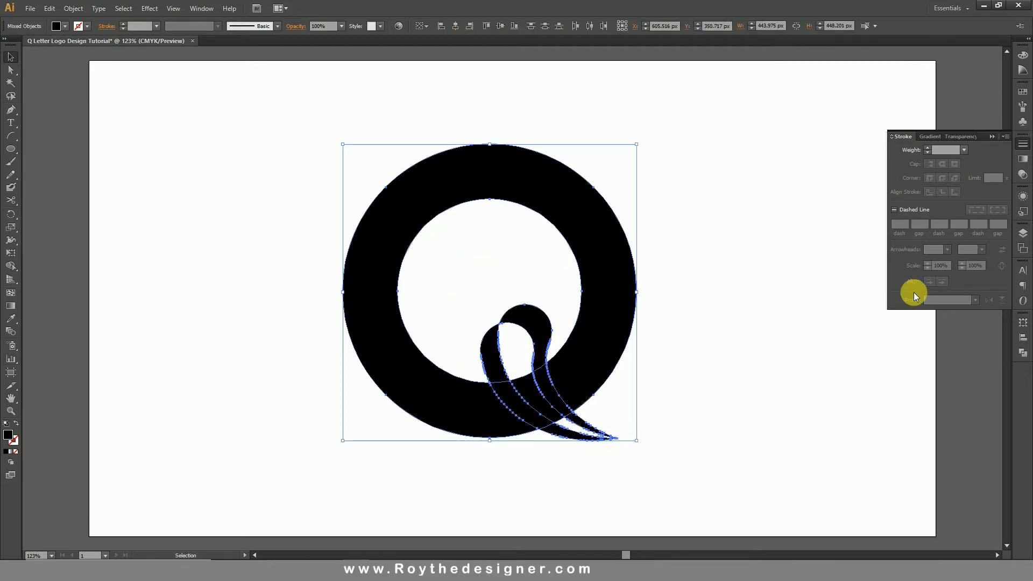
{"action": "left_click", "coordinate": [1024, 158]}
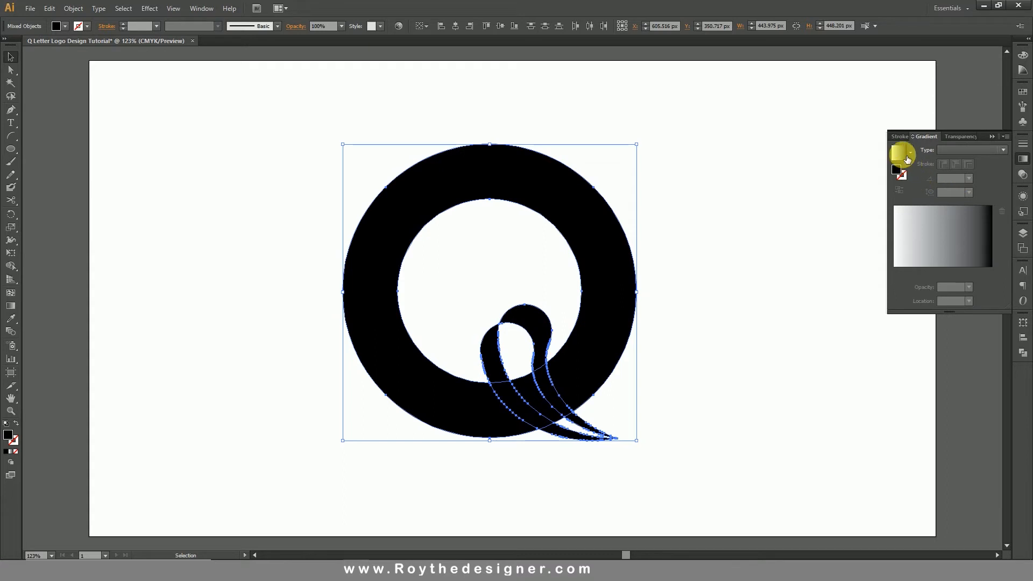
{"action": "left_click", "coordinate": [899, 153]}
{"action": "left_click", "coordinate": [753, 345]}
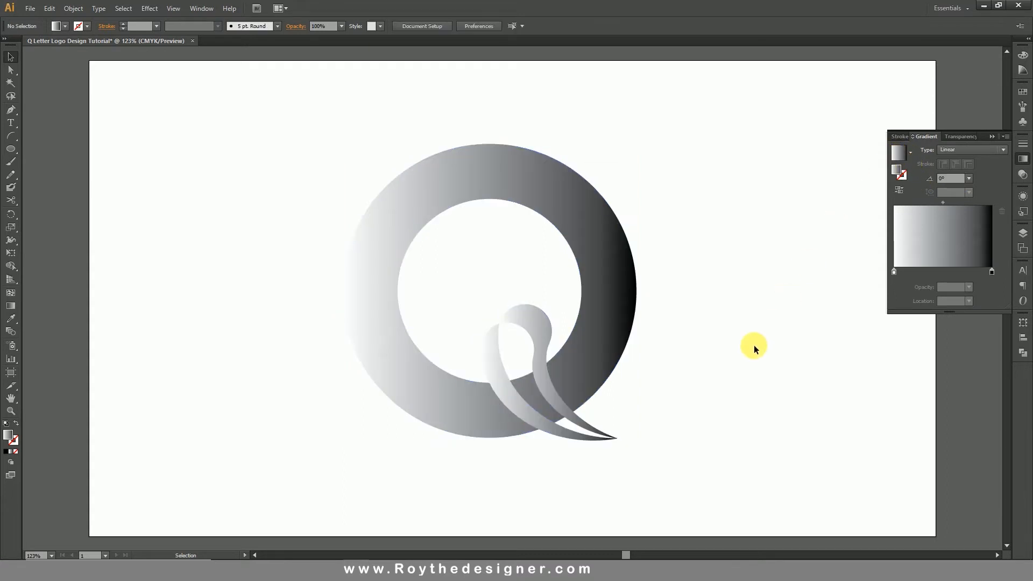
Send the upper tail piece to the back, behind the ring.
{"action": "left_click", "coordinate": [505, 369]}
{"action": "right_click", "coordinate": [547, 335]}
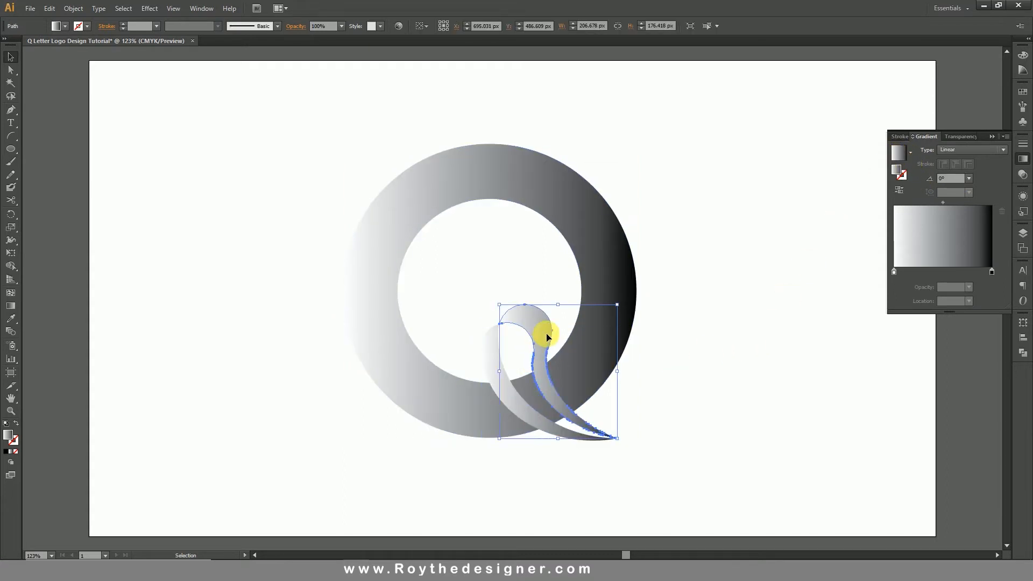
{"action": "mouse_move", "coordinate": [612, 486]}
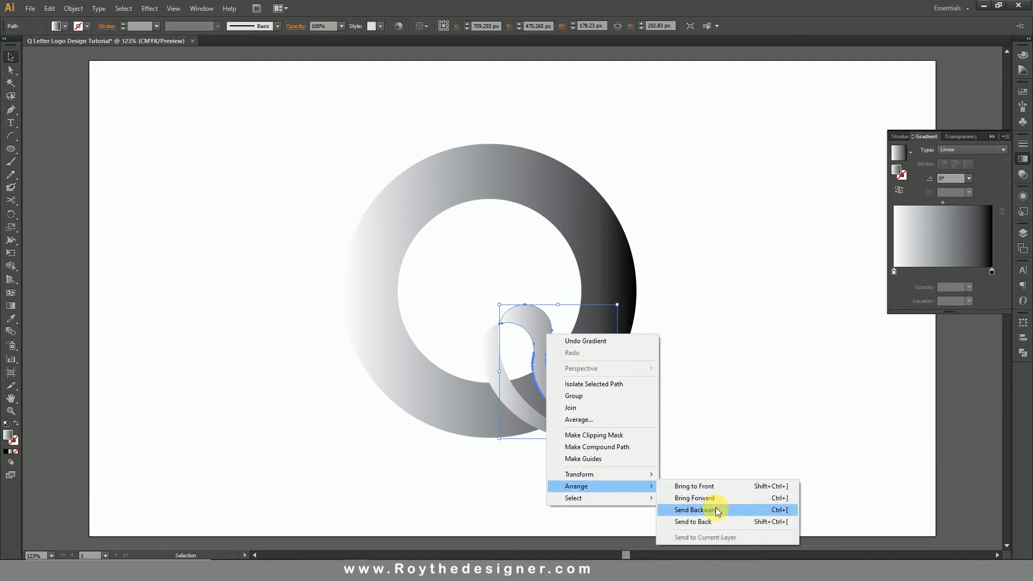
{"action": "left_click", "coordinate": [710, 522]}
{"action": "left_click", "coordinate": [711, 438]}
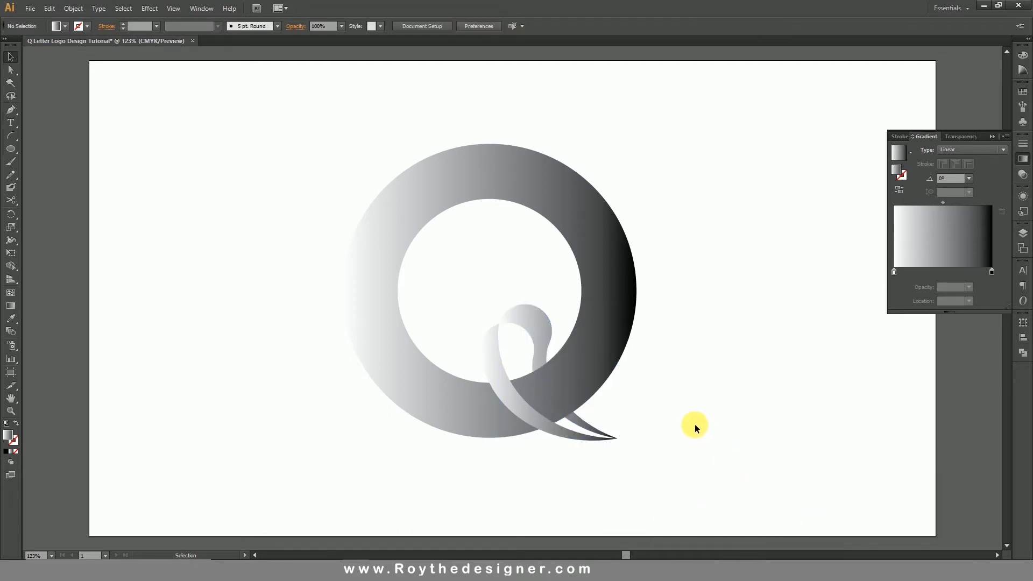
Move both tail pieces together about 8 px to the right and 25 px down.
{"action": "left_click", "coordinate": [522, 331]}
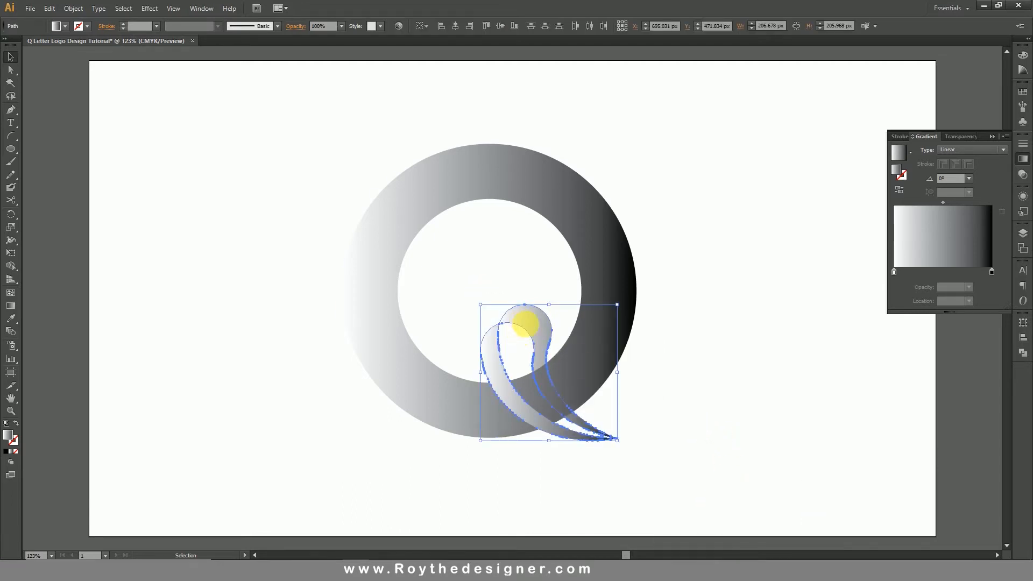
{"action": "left_click_drag", "start_coordinate": [525, 323], "coordinate": [530, 333]}
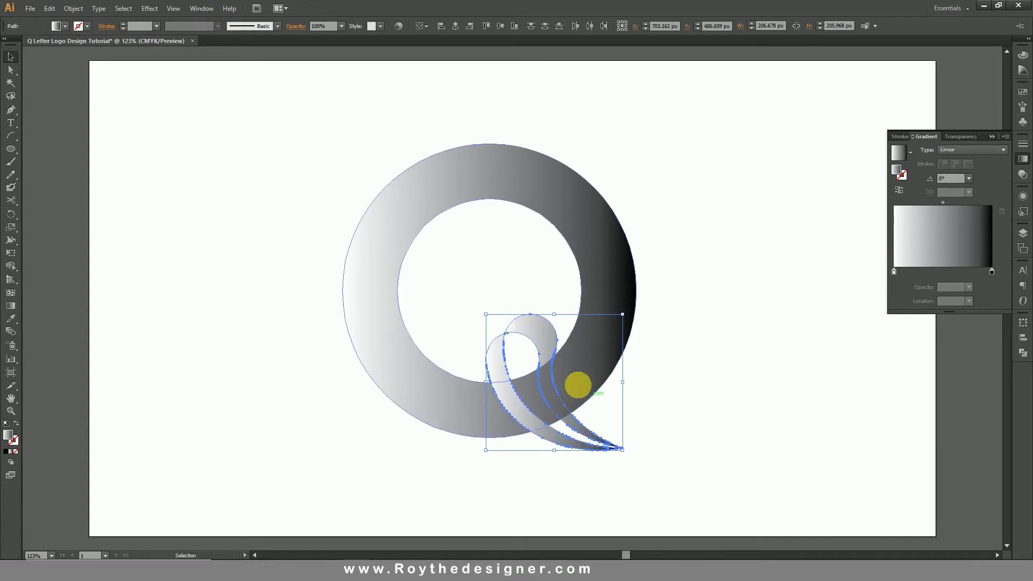
{"action": "left_click_drag", "start_coordinate": [540, 343], "coordinate": [539, 350]}
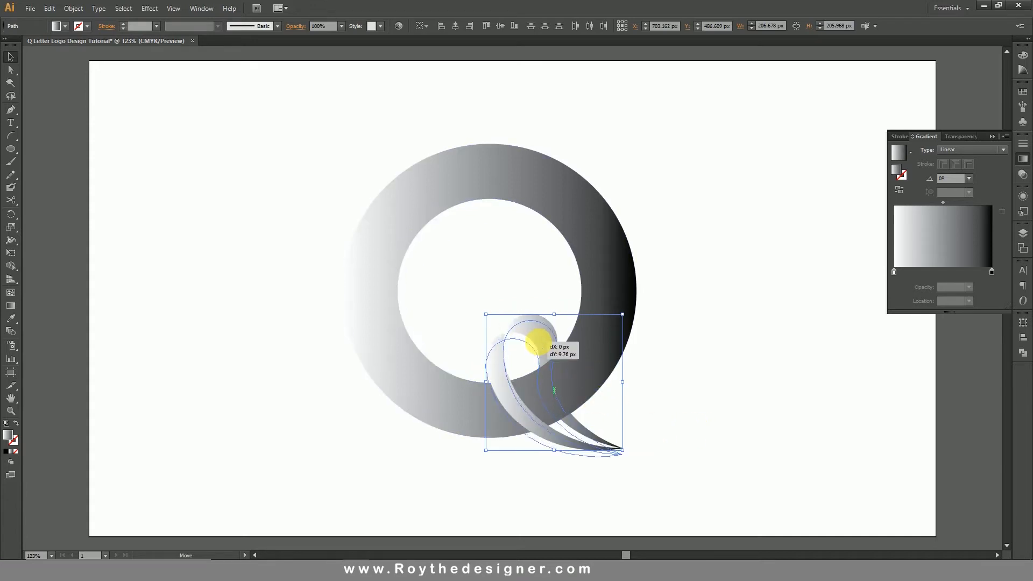
{"action": "left_click", "coordinate": [702, 418]}
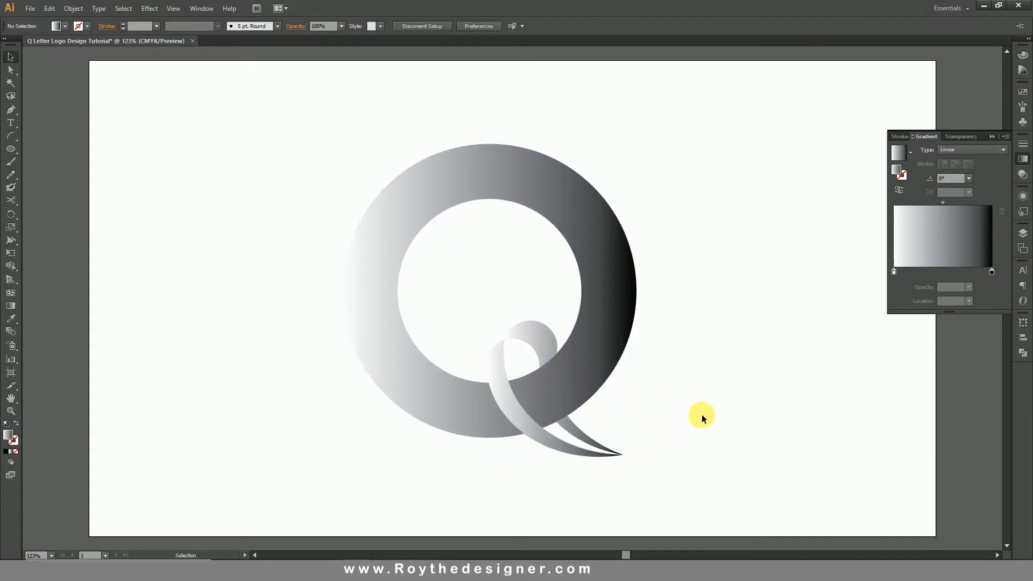
Copy the ring and paste the copy in back in the same place.
{"action": "left_click", "coordinate": [603, 344]}
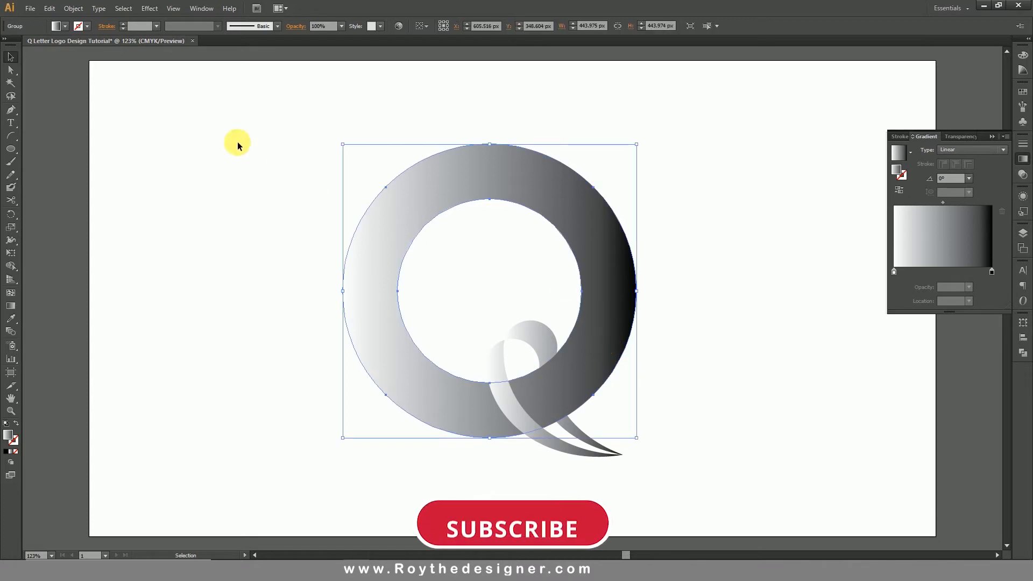
{"action": "left_click", "coordinate": [72, 8]}
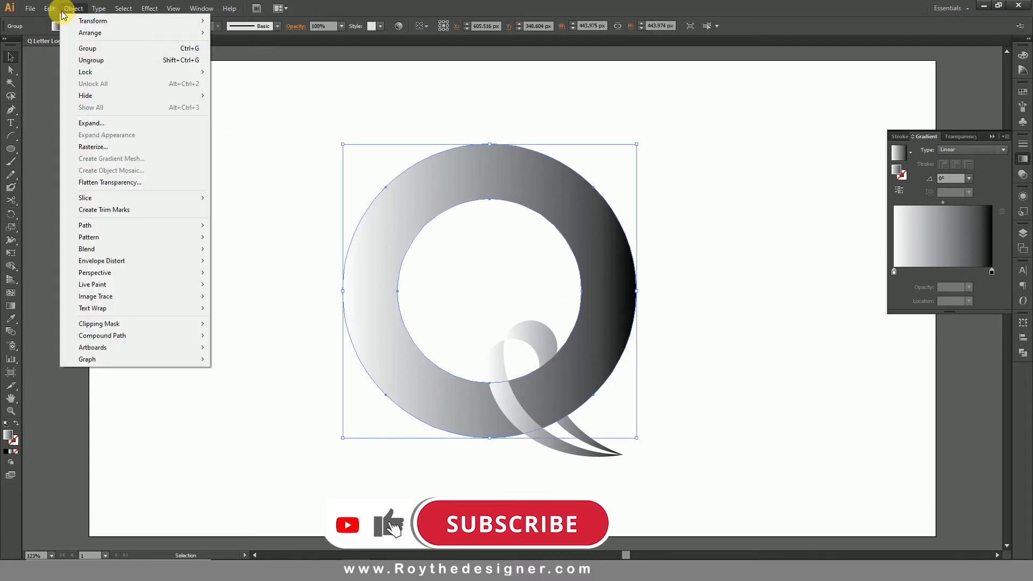
{"action": "mouse_move", "coordinate": [50, 9]}
{"action": "left_click", "coordinate": [69, 59]}
{"action": "left_click", "coordinate": [50, 9]}
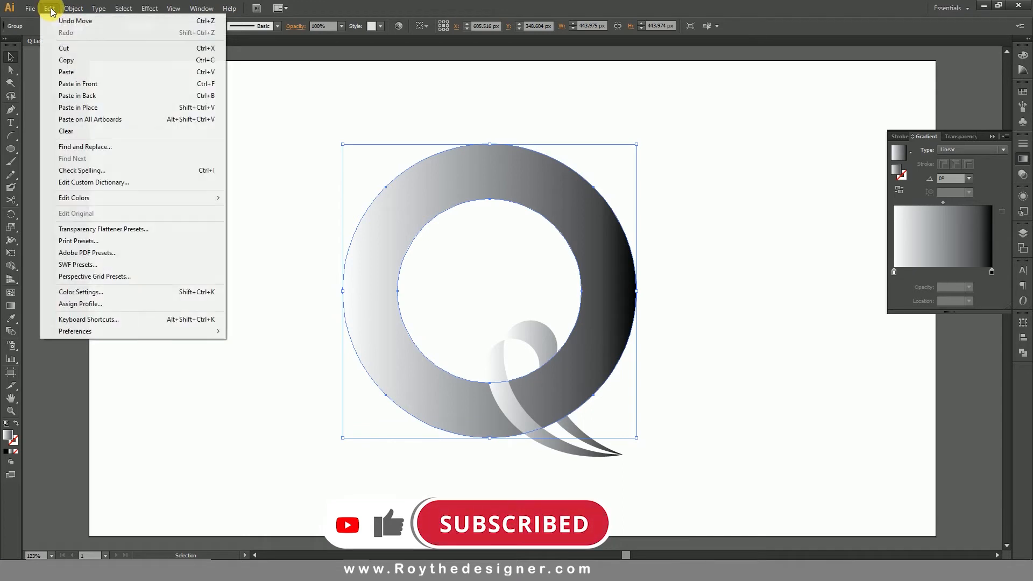
{"action": "left_click", "coordinate": [79, 97]}
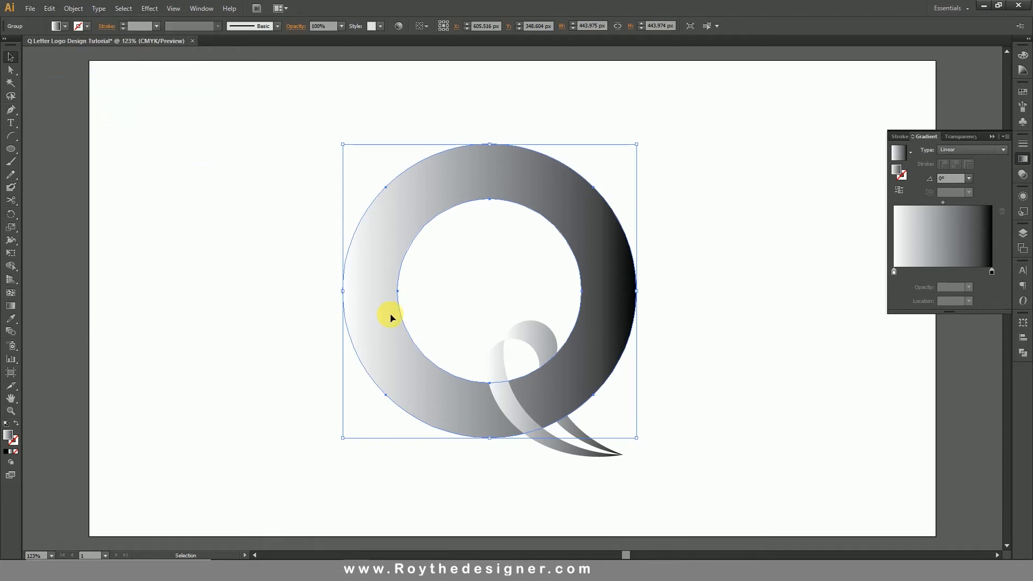
Nudge the pasted ring copy 7 px down and 1 px to the left.
{"action": "key", "text": "Down"}
{"action": "key", "text": "Down"}
{"action": "key", "text": "Down"}
{"action": "key", "text": "Down"}
{"action": "key", "text": "Down"}
{"action": "key", "text": "Down"}
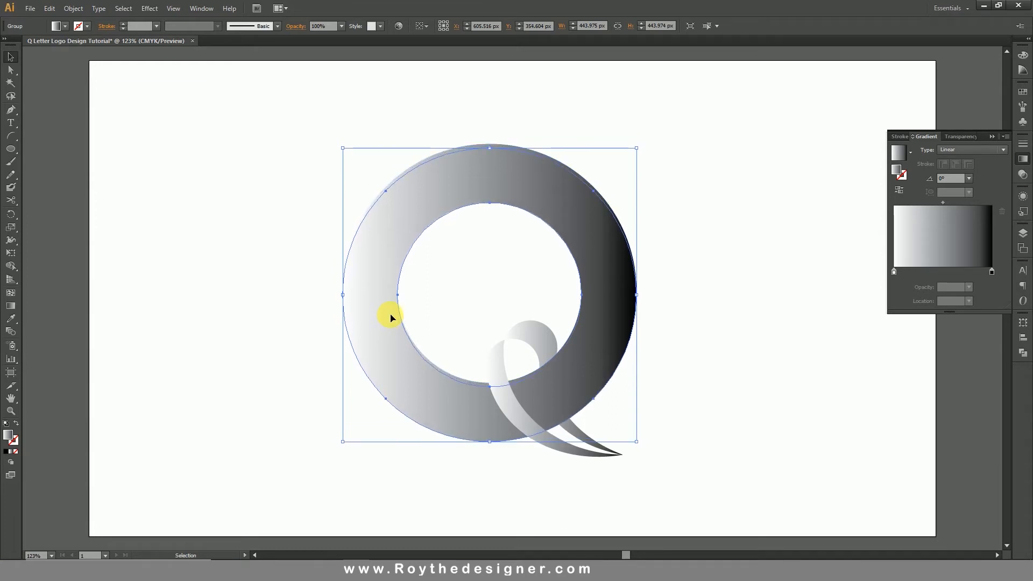
{"action": "key", "text": "Left"}
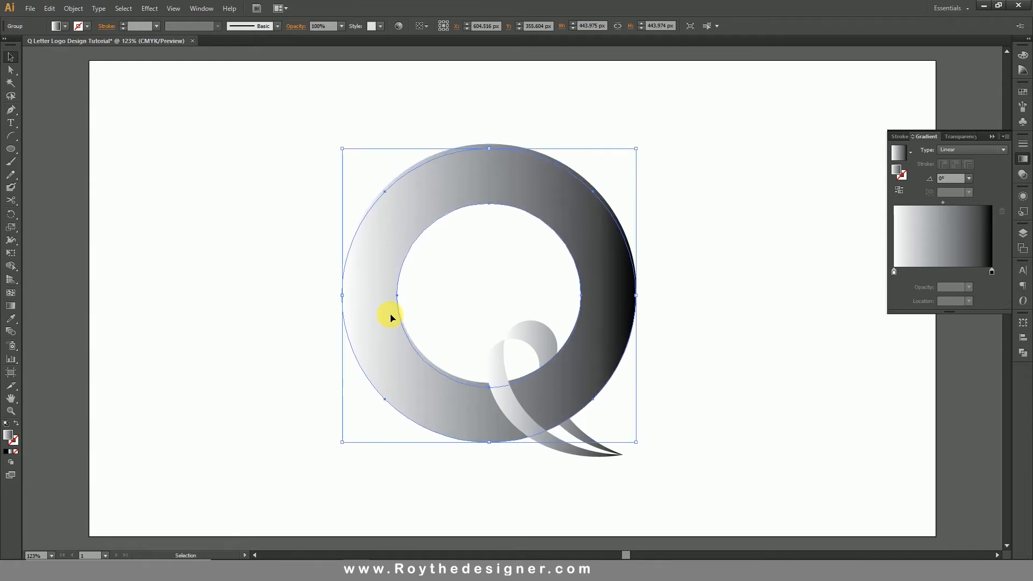
Select both rings, divide them with Pathfinder and ungroup the resulting pieces.
{"action": "left_click", "coordinate": [512, 274], "text": "shift"}
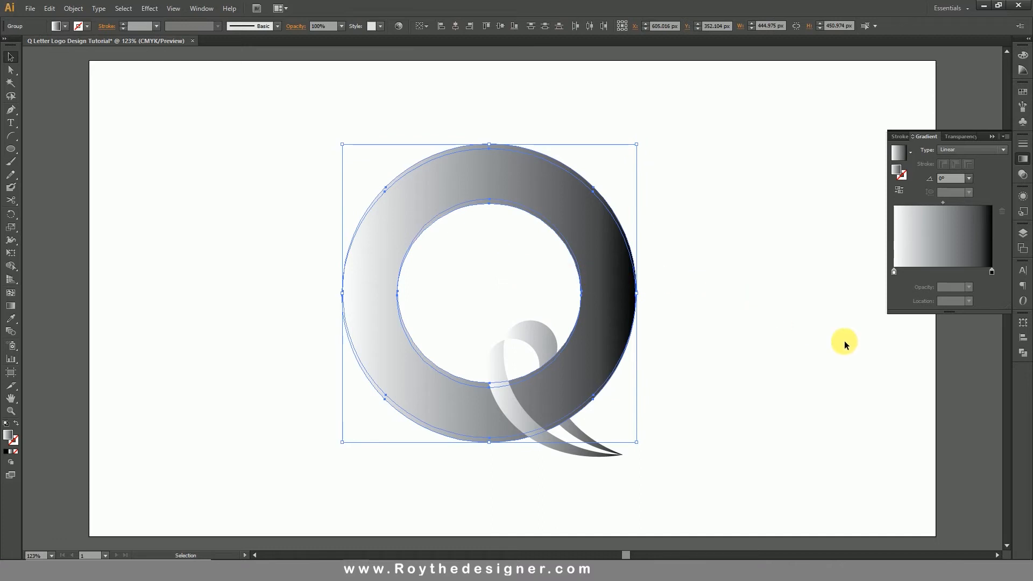
{"action": "left_click", "coordinate": [1022, 355]}
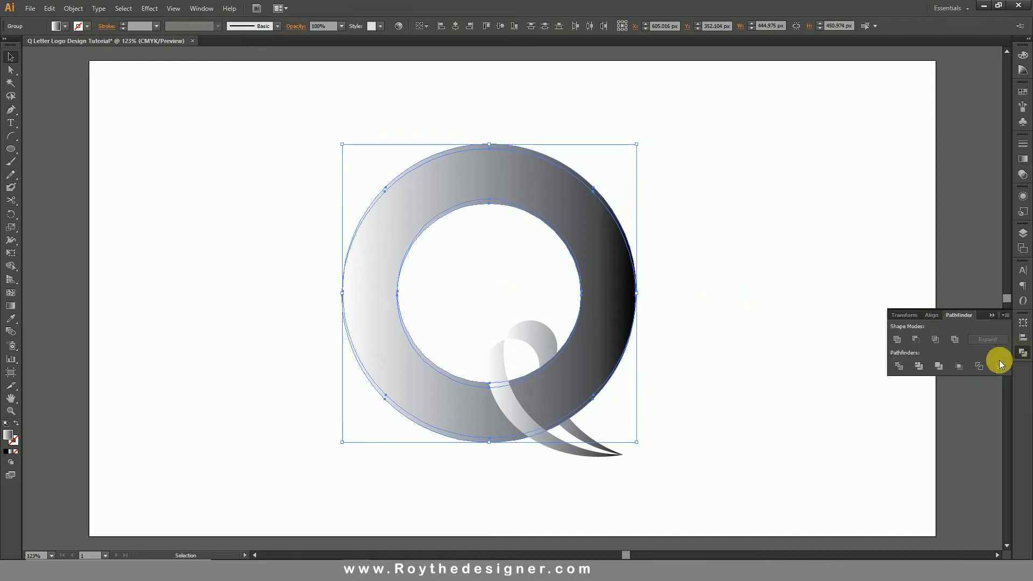
{"action": "left_click", "coordinate": [900, 366]}
{"action": "right_click", "coordinate": [661, 265]}
{"action": "left_click", "coordinate": [699, 327]}
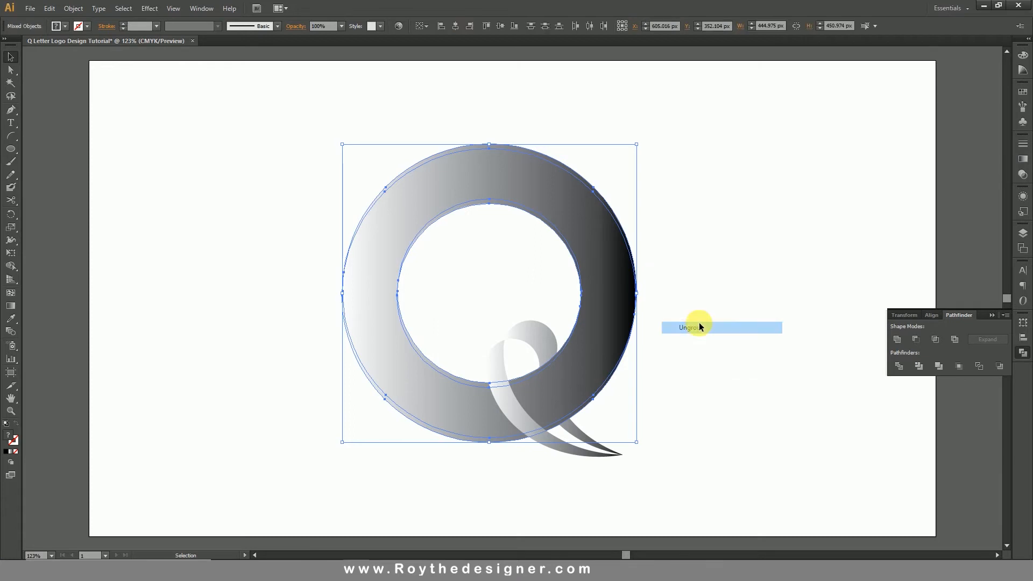
{"action": "left_click", "coordinate": [671, 316]}
{"action": "left_click", "coordinate": [598, 351]}
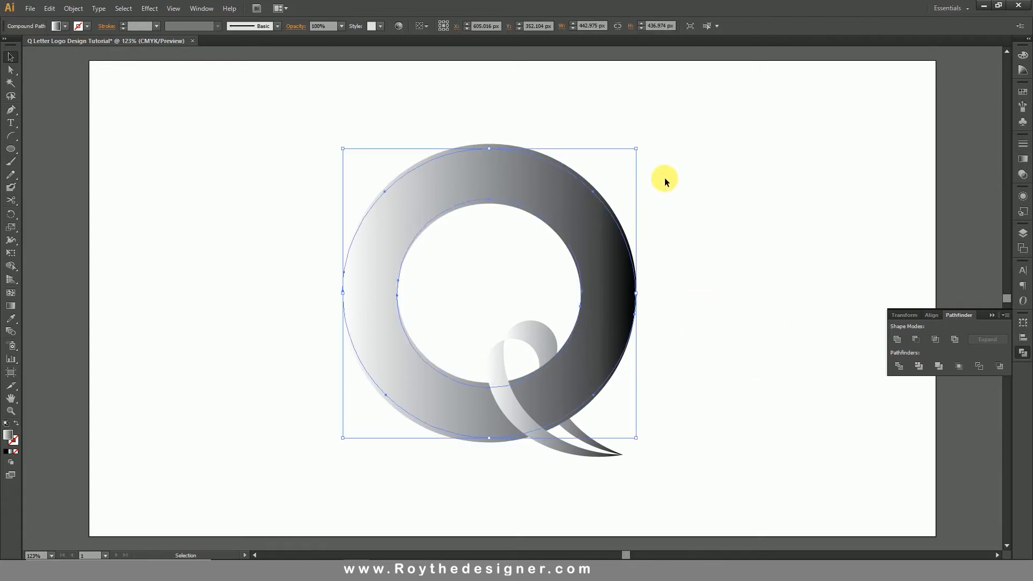
Select the whole logo and apply the Orange, Yellow gradient preset to it.
{"action": "left_click_drag", "start_coordinate": [681, 130], "coordinate": [278, 467]}
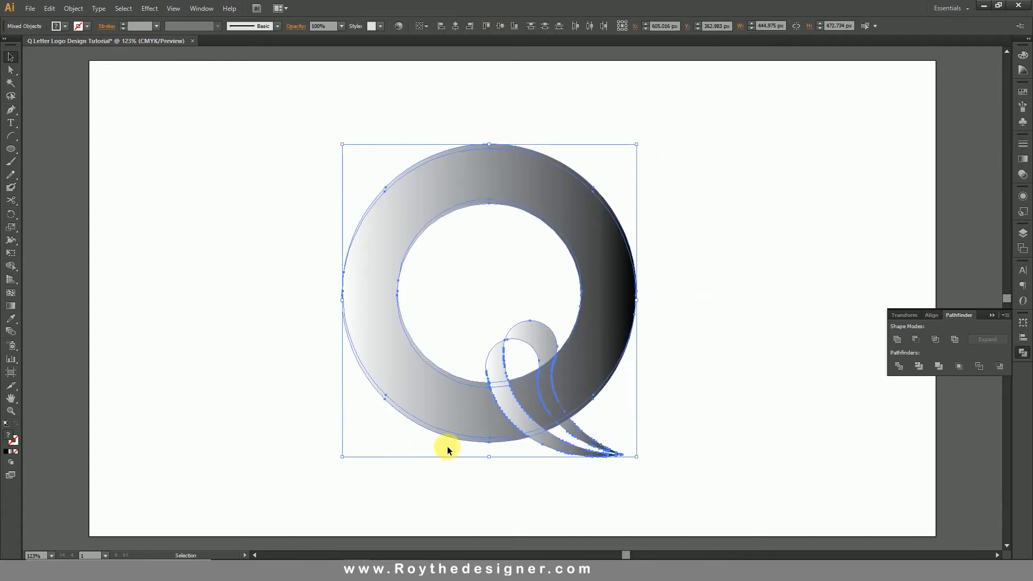
{"action": "left_click", "coordinate": [1022, 166]}
{"action": "left_click", "coordinate": [911, 153]}
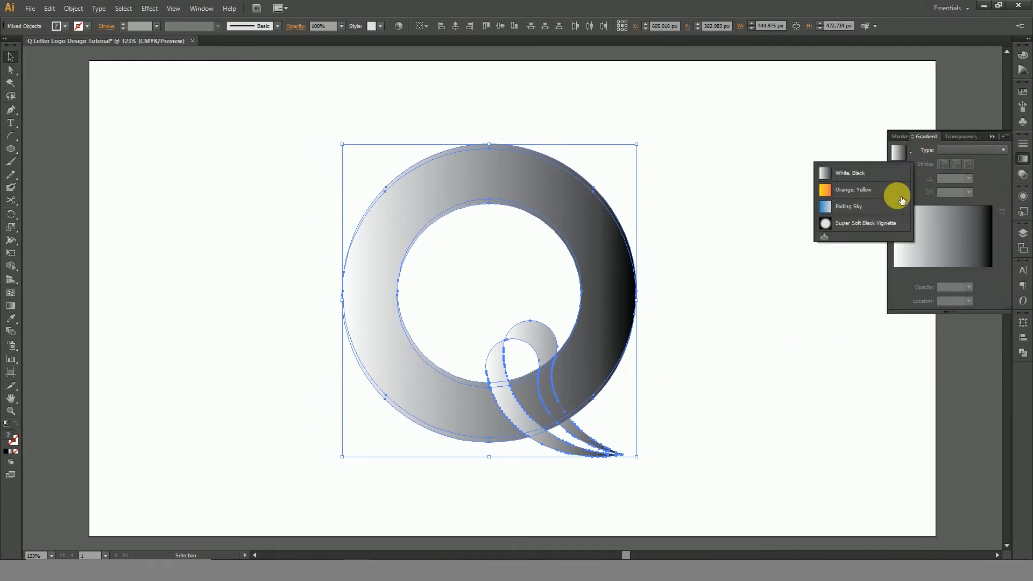
{"action": "left_click", "coordinate": [859, 194]}
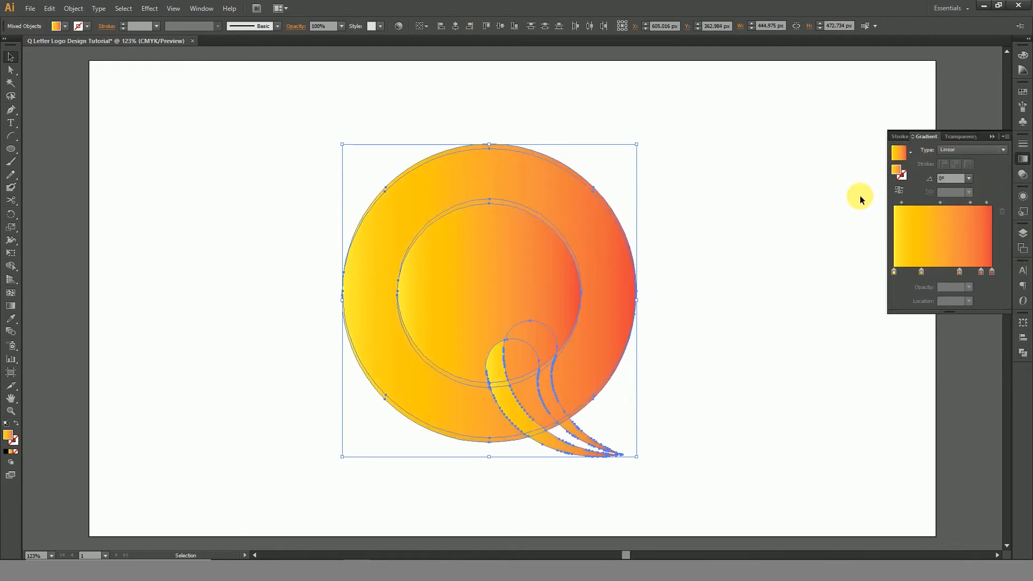
Delete the filled disc inside the ring's hole.
{"action": "left_click", "coordinate": [766, 260]}
{"action": "left_click", "coordinate": [500, 296]}
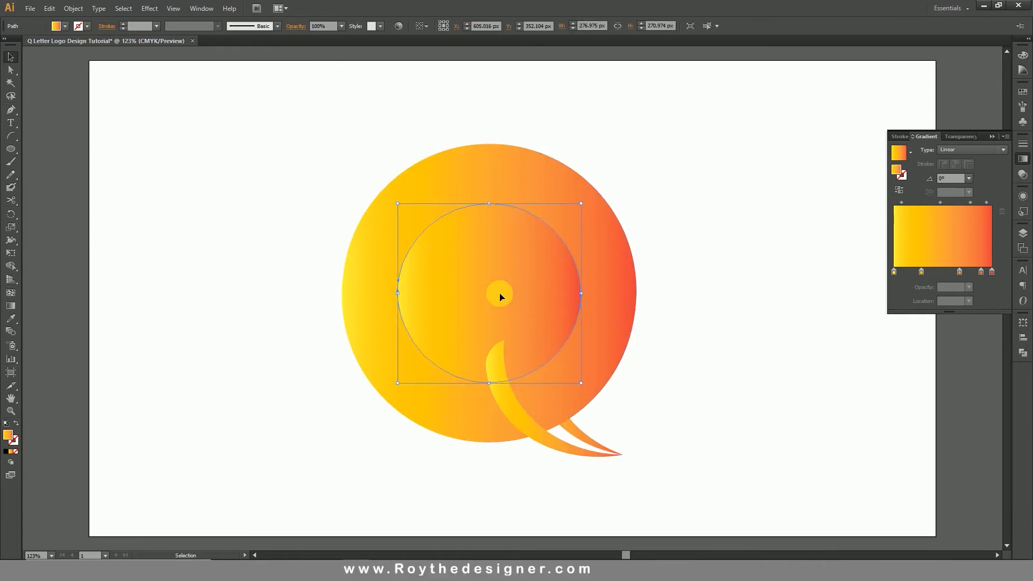
{"action": "key", "text": "Delete"}
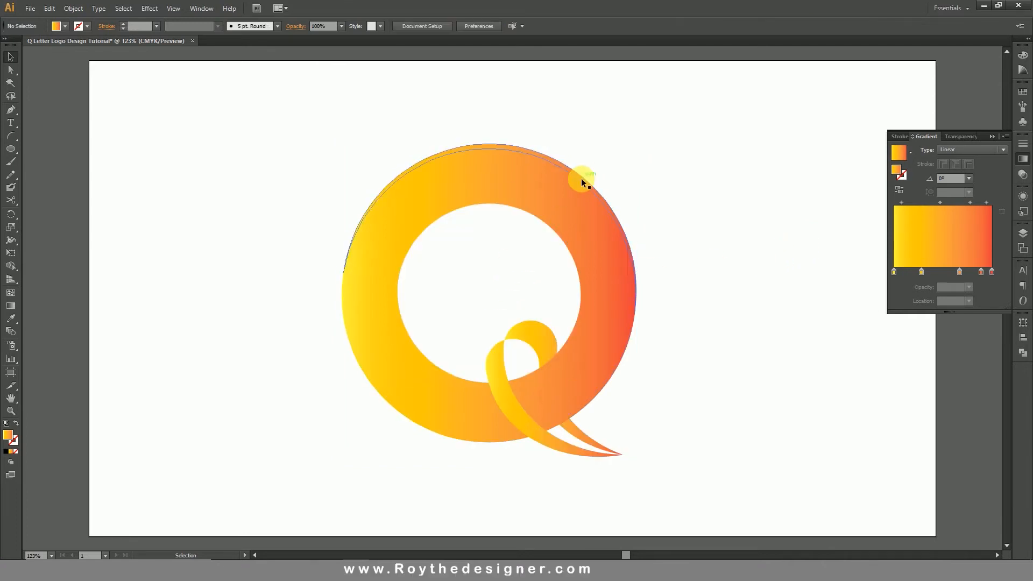
Reverse the gradient on the thin crescent along the upper inner edge of the ring.
{"action": "left_click", "coordinate": [583, 181]}
{"action": "left_click", "coordinate": [530, 214]}
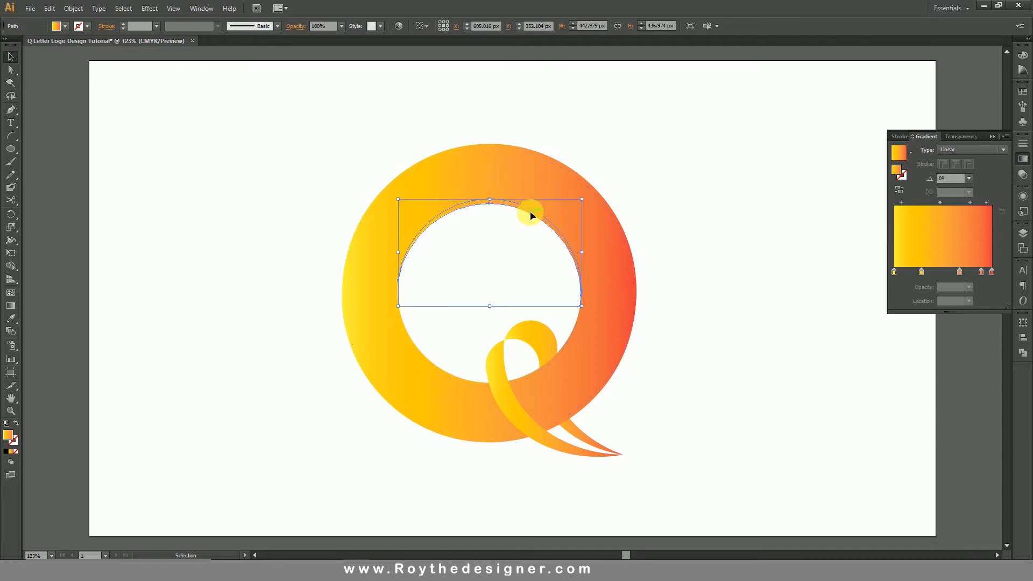
{"action": "left_click", "coordinate": [905, 192]}
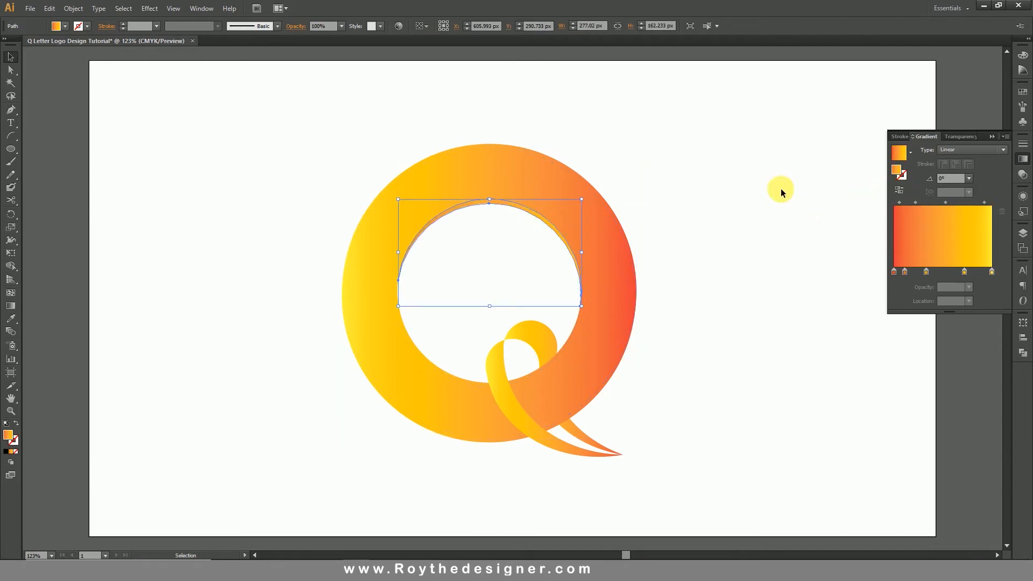
Reverse the gradients on the ring's upper outer, lower outer and lower inner edge crescents.
{"action": "left_click", "coordinate": [573, 170]}
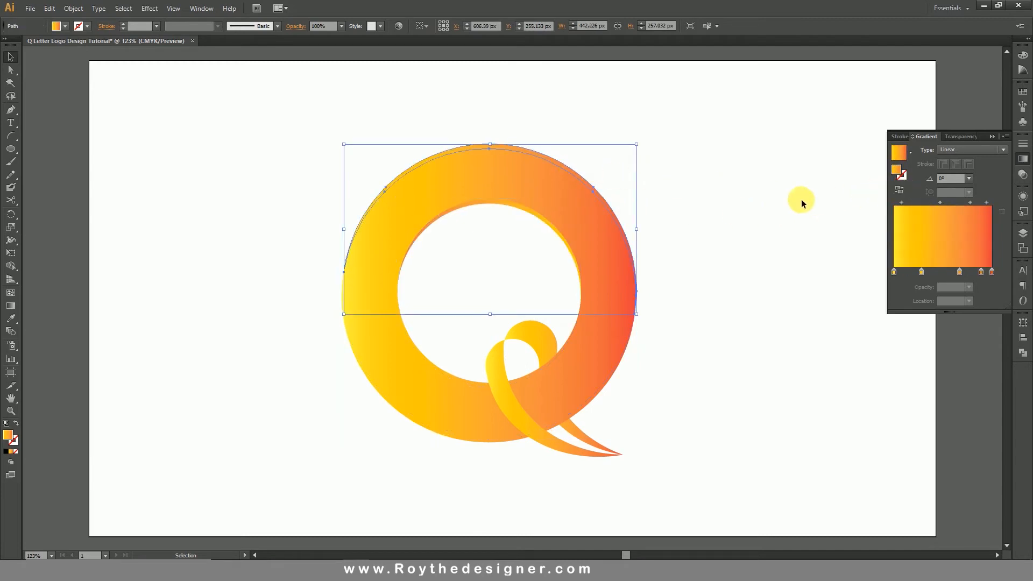
{"action": "left_click", "coordinate": [900, 192]}
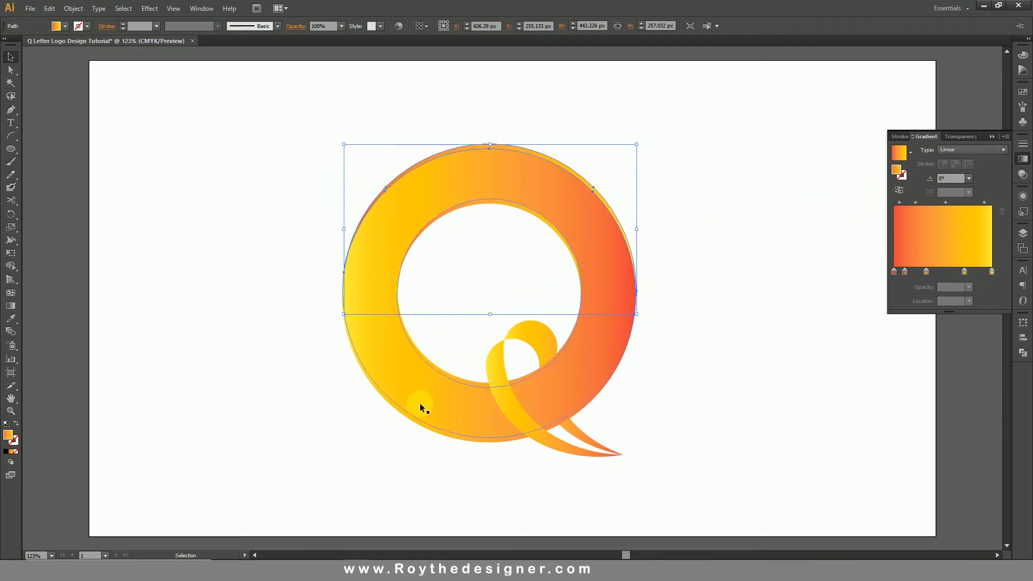
{"action": "left_click", "coordinate": [415, 426]}
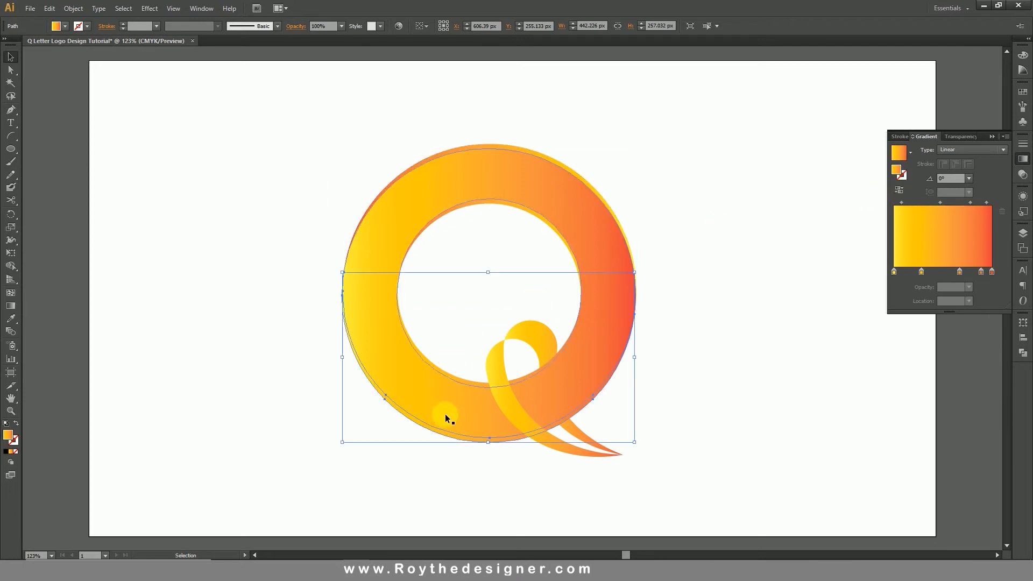
{"action": "left_click", "coordinate": [900, 192]}
{"action": "left_click", "coordinate": [437, 367]}
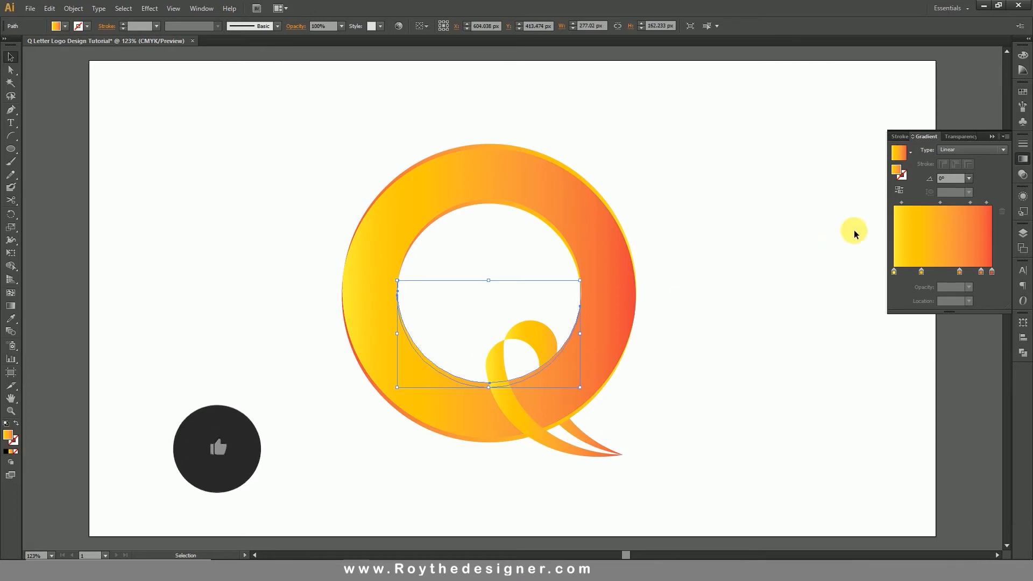
{"action": "left_click", "coordinate": [907, 194]}
{"action": "left_click", "coordinate": [765, 263]}
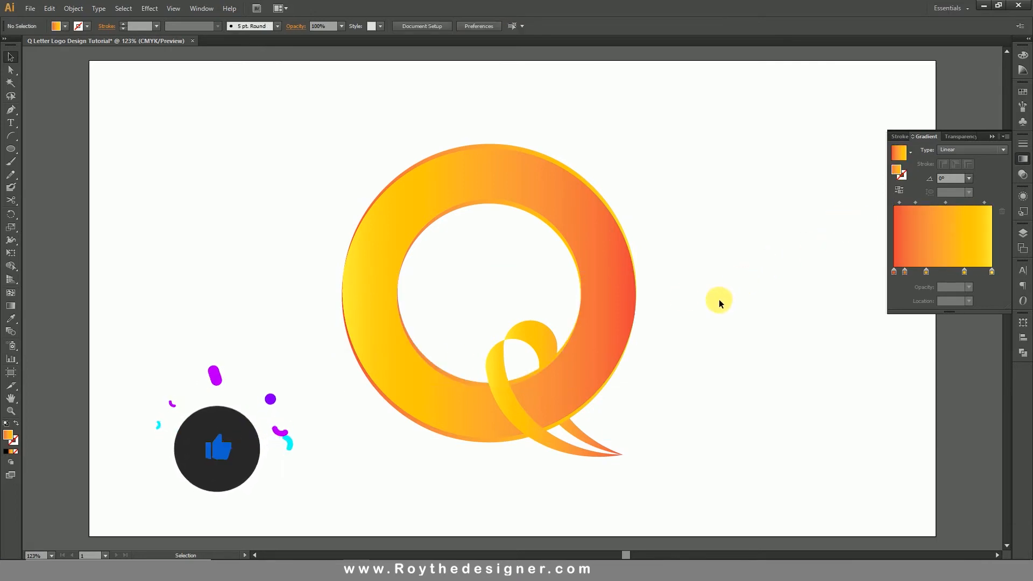
Reverse the gradient on the right tail strand that curls over inside the ring.
{"action": "left_click", "coordinate": [563, 446]}
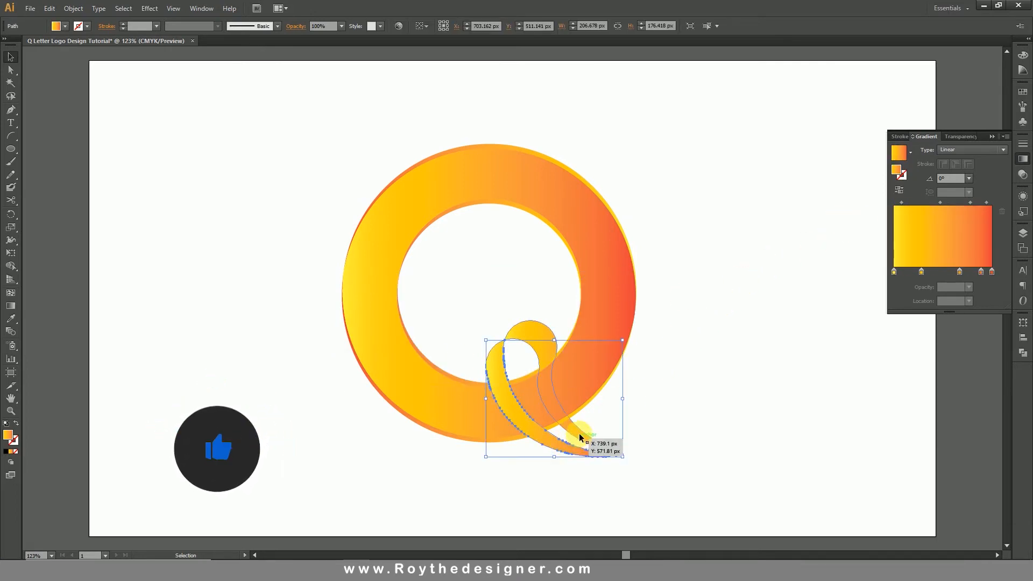
{"action": "left_click", "coordinate": [554, 350]}
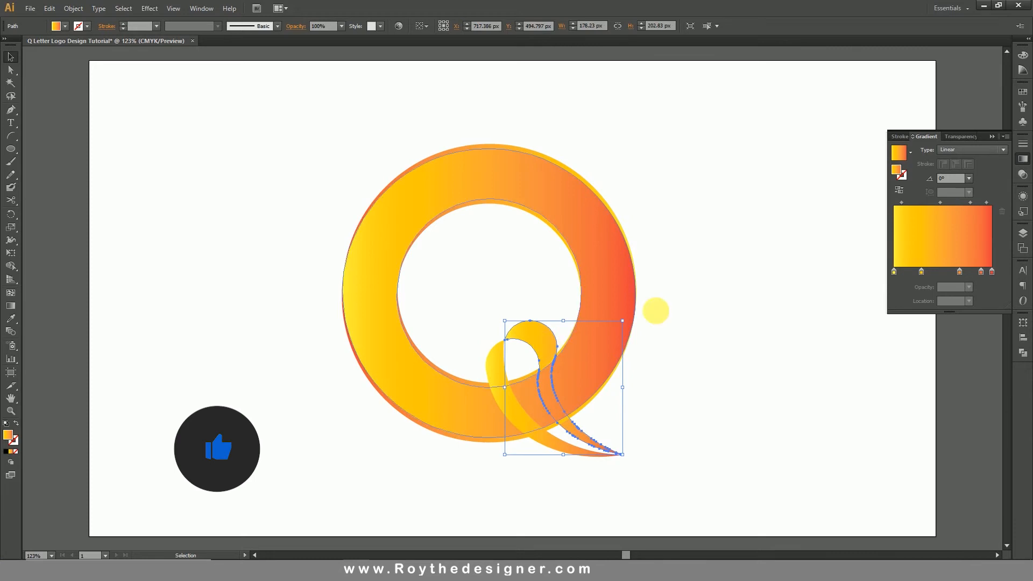
{"action": "left_click", "coordinate": [899, 190]}
{"action": "left_click", "coordinate": [719, 328]}
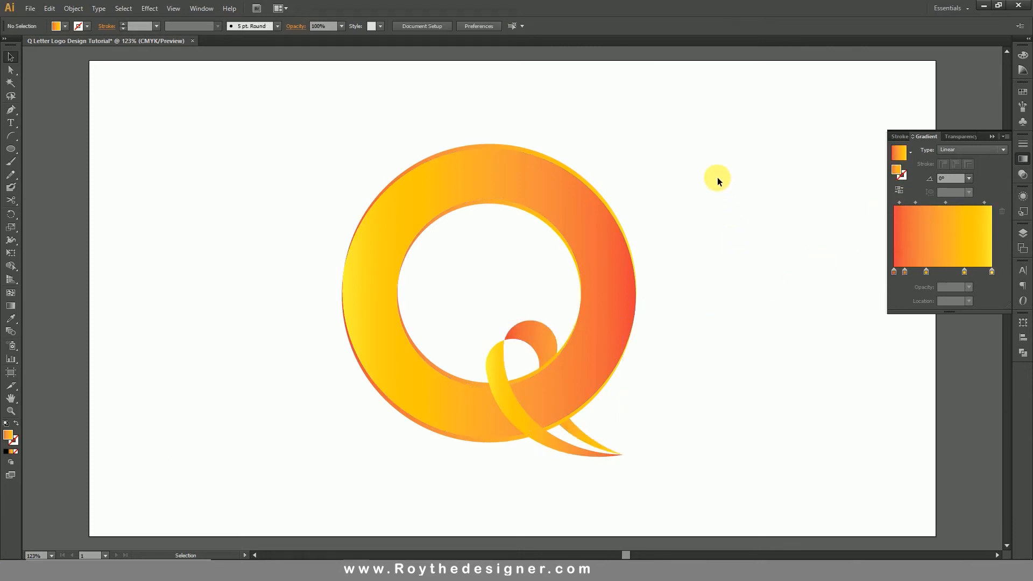
Select the whole Q logo and scale it down proportionally to about 328 × 348 px.
{"action": "left_click_drag", "start_coordinate": [717, 178], "coordinate": [377, 472]}
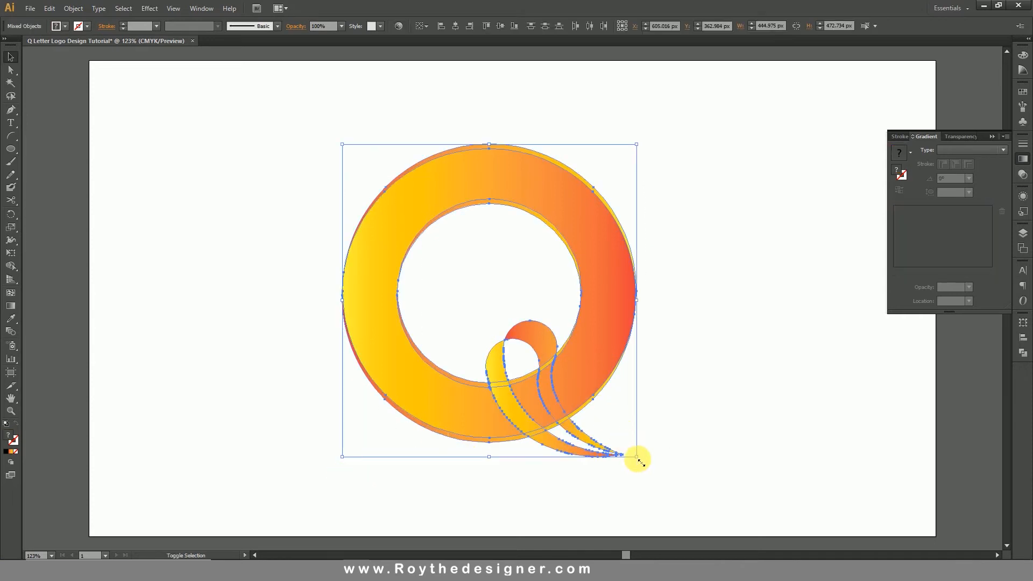
{"action": "left_click_drag", "start_coordinate": [637, 457], "coordinate": [573, 374]}
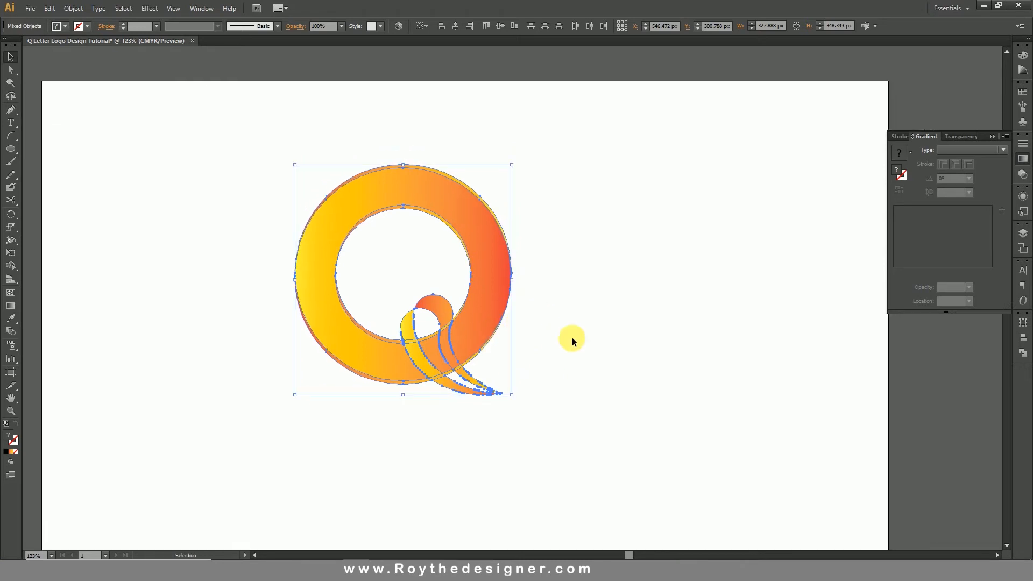
{"action": "left_click", "coordinate": [572, 339]}
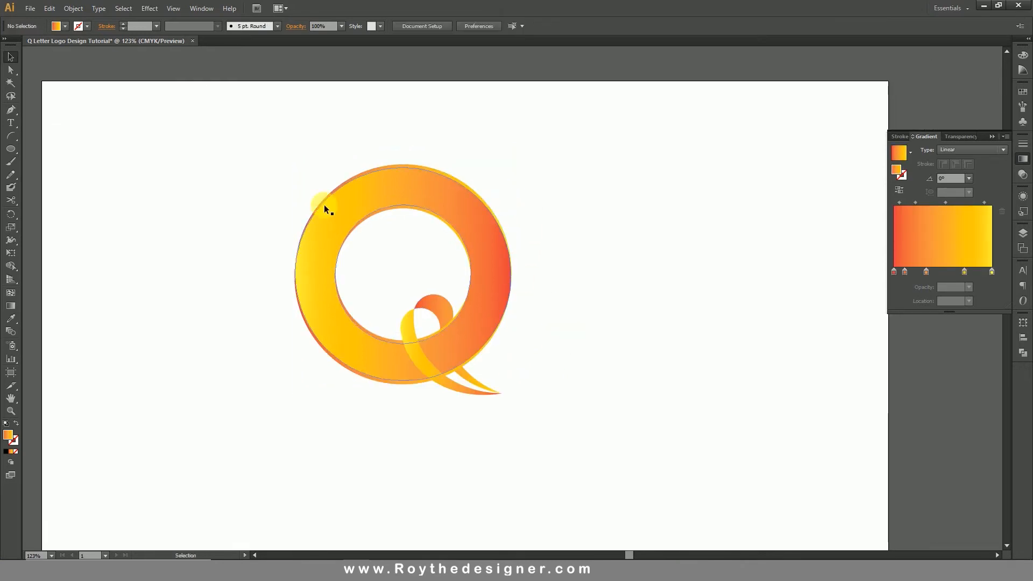
Add the text "COMPANY NAME" above "TAGLINE HERE" and enlarge it to about 68 pt to the right of the Q's tail.
{"action": "left_click", "coordinate": [10, 122]}
{"action": "left_click", "coordinate": [574, 235]}
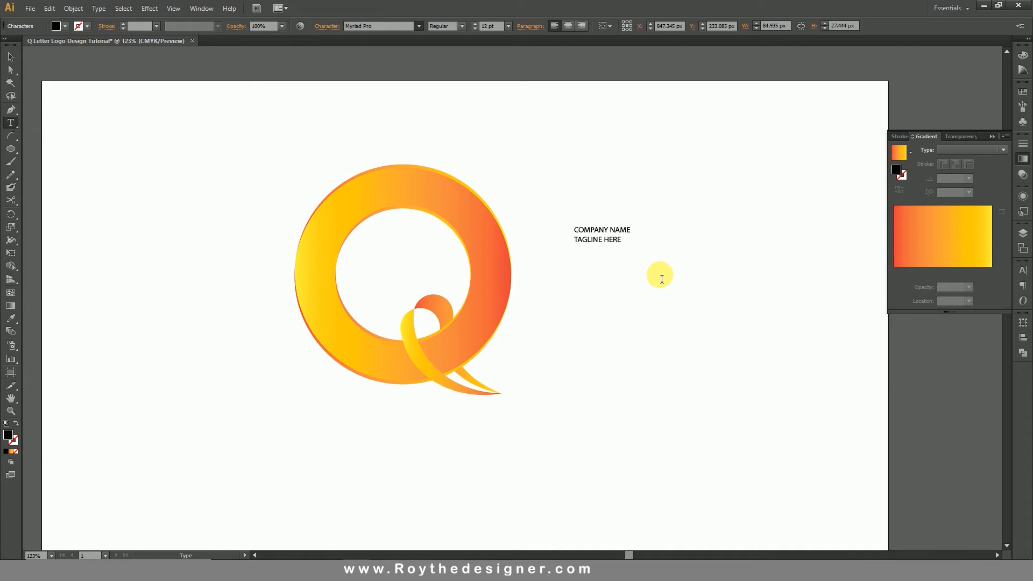
{"action": "key", "text": "Escape"}
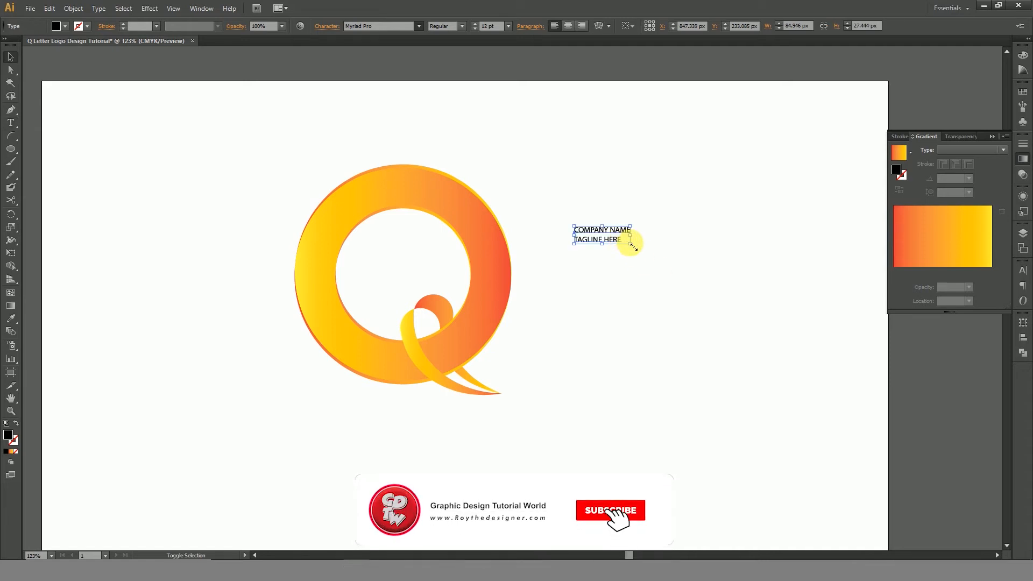
{"action": "left_click_drag", "start_coordinate": [630, 245], "coordinate": [824, 374]}
{"action": "left_click_drag", "start_coordinate": [723, 297], "coordinate": [668, 371]}
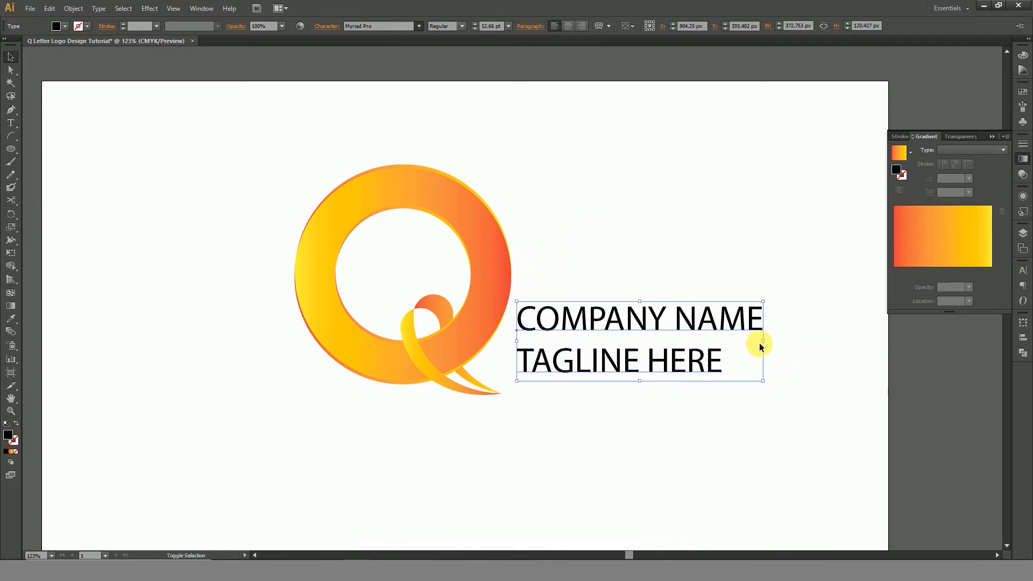
{"action": "left_click_drag", "start_coordinate": [763, 341], "coordinate": [835, 342]}
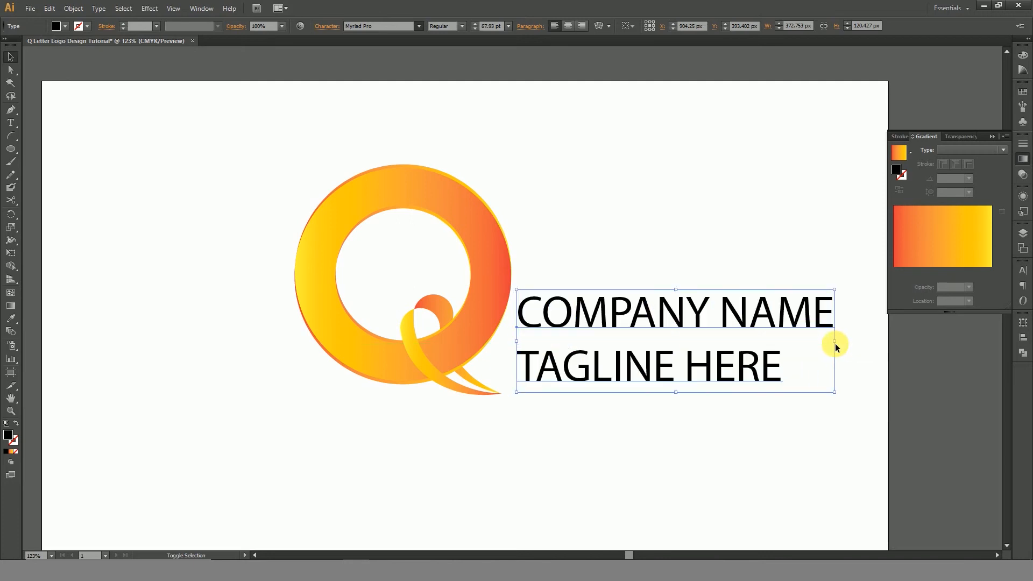
Try out a series of alternative fonts on the company name and tagline text.
{"action": "left_click", "coordinate": [375, 27]}
{"action": "key", "text": "Down"}
{"action": "key", "text": "Down"}
{"action": "key", "text": "Down"}
{"action": "key", "text": "Down"}
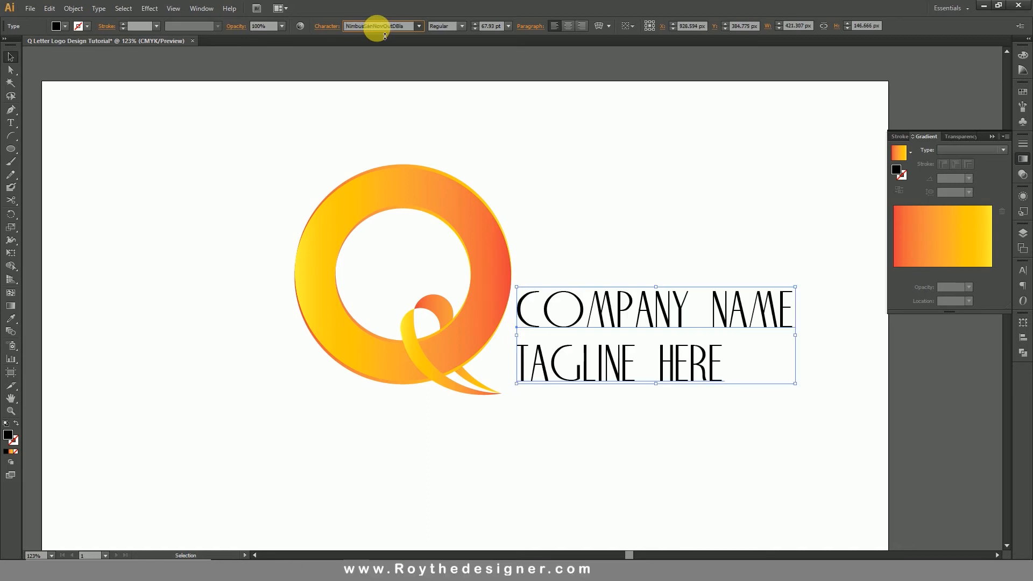
{"action": "key", "text": "Down"}
{"action": "key", "text": "Down"}
{"action": "key", "text": "Down"}
{"action": "key", "text": "Down"}
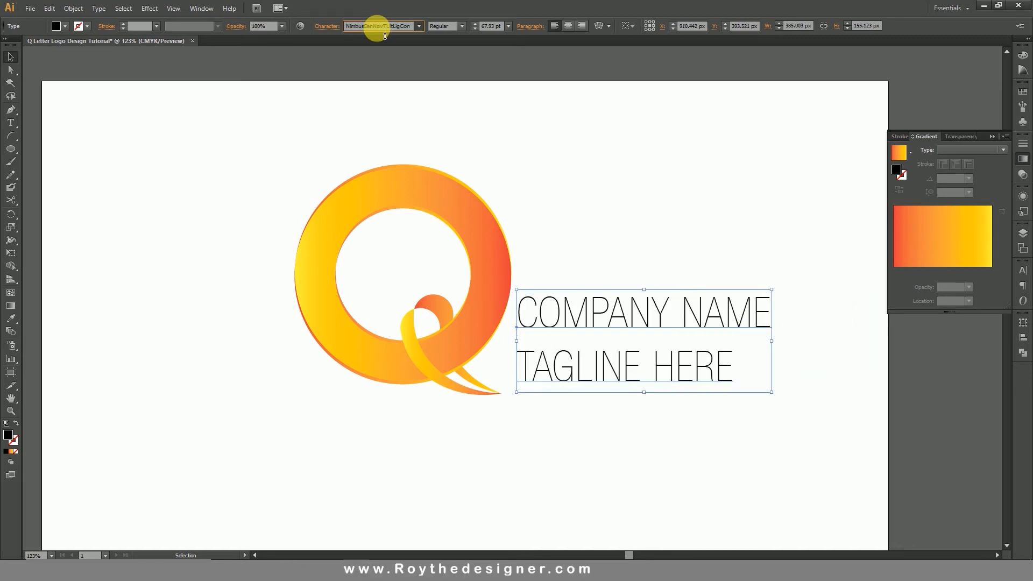
{"action": "key", "text": "Down"}
{"action": "key", "text": "Down"}
{"action": "key", "text": "Down"}
{"action": "key", "text": "Down"}
{"action": "key", "text": "Down"}
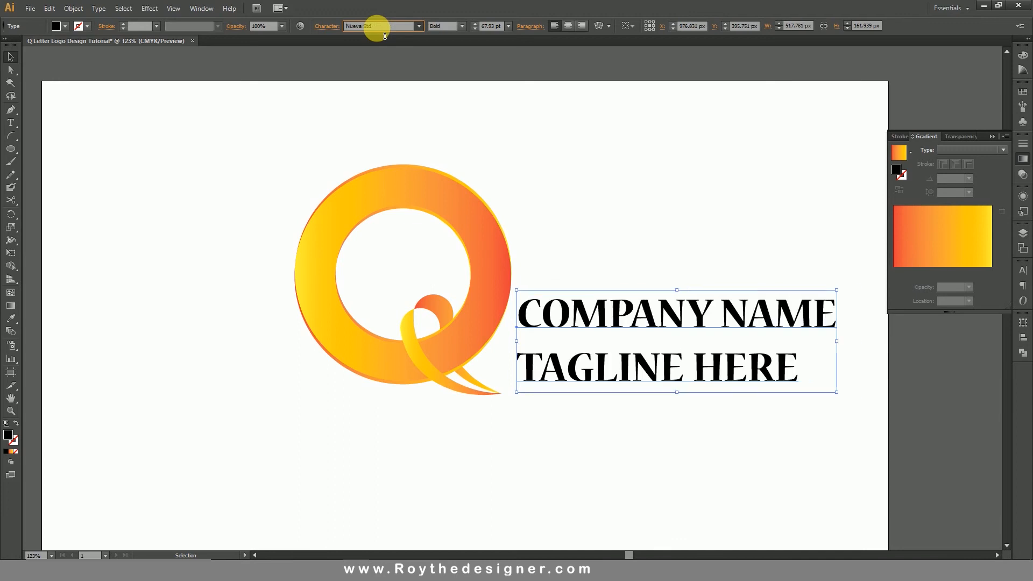
{"action": "key", "text": "Down"}
{"action": "key", "text": "Down"}
{"action": "key", "text": "Down"}
{"action": "key", "text": "Down"}
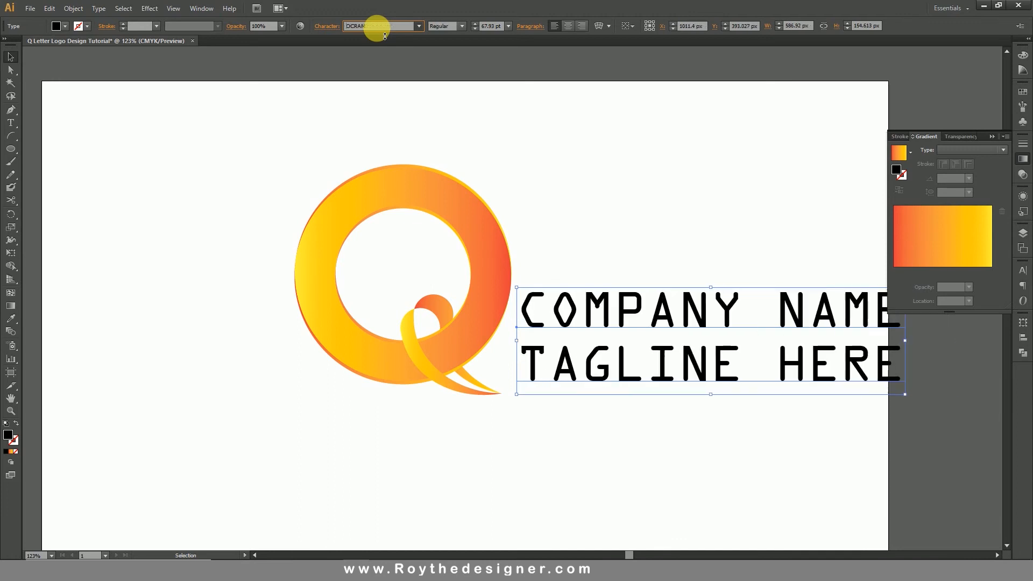
{"action": "key", "text": "Down"}
{"action": "key", "text": "Down"}
{"action": "key", "text": "Down"}
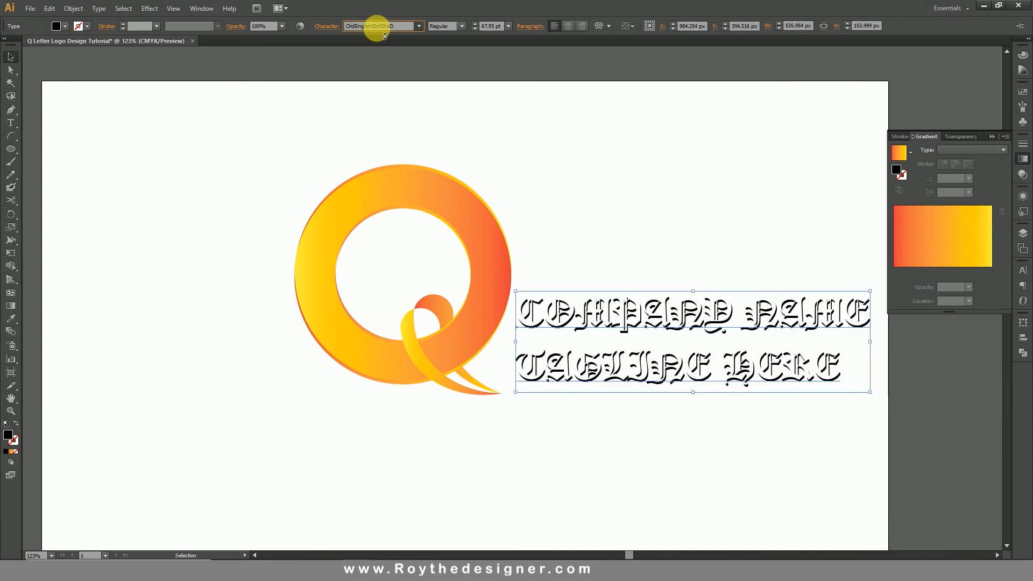
{"action": "key", "text": "Down"}
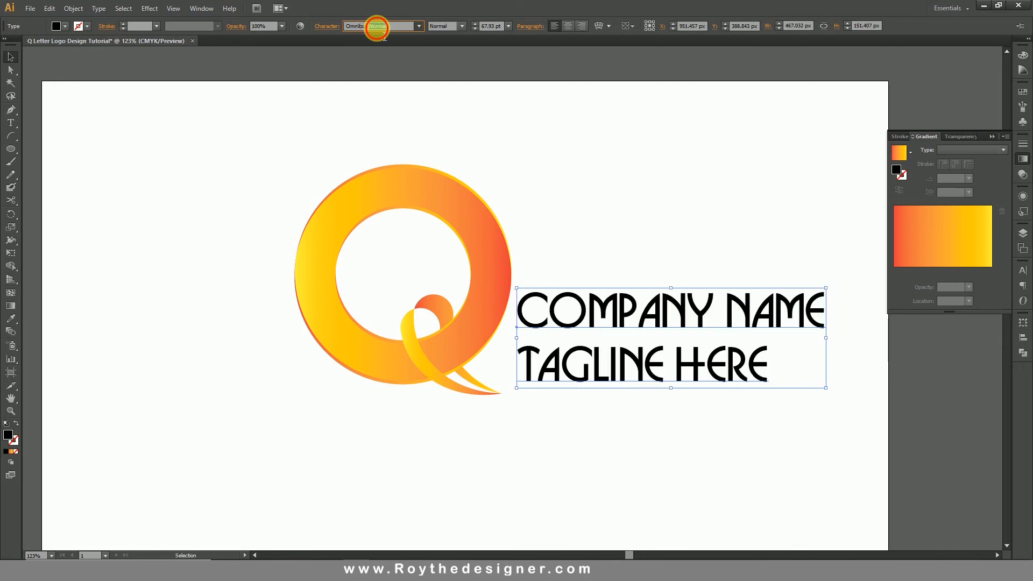
Set the font of the company name and tagline text to Arial Rounded MT Bold.
{"action": "type", "text": "Arial Rounded MT Bold"}
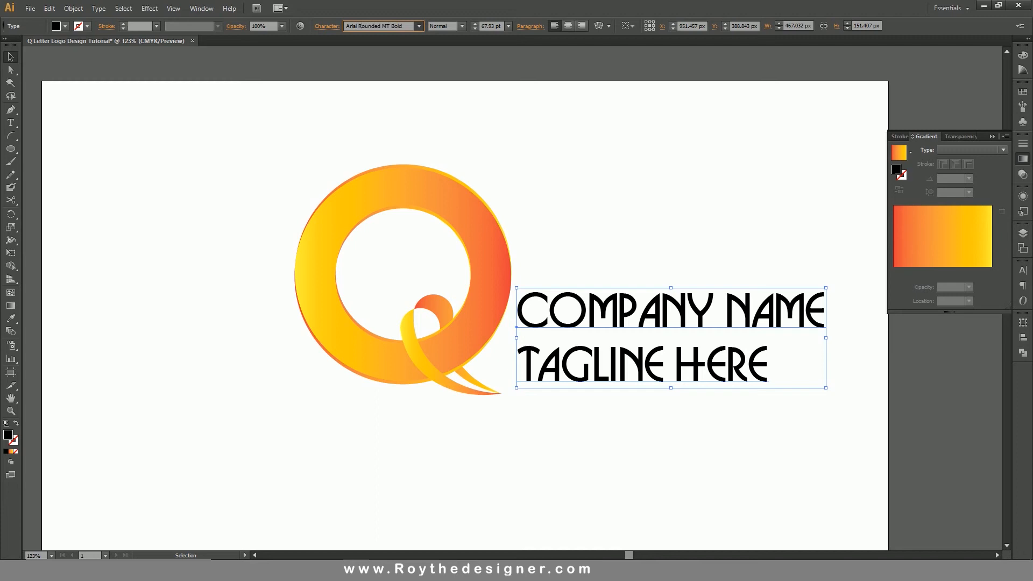
{"action": "left_click", "coordinate": [376, 27]}
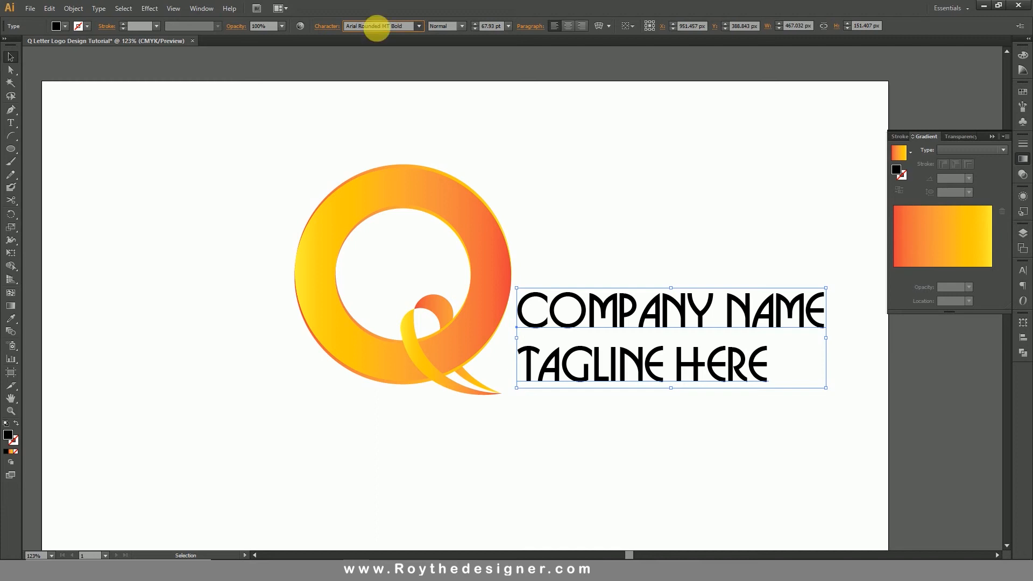
{"action": "key", "text": "space"}
Select only the "TAGLINE HERE" line and change its font to Avalon Quest.
{"action": "left_click_drag", "start_coordinate": [661, 222], "coordinate": [584, 204]}
{"action": "double_click", "coordinate": [674, 351]}
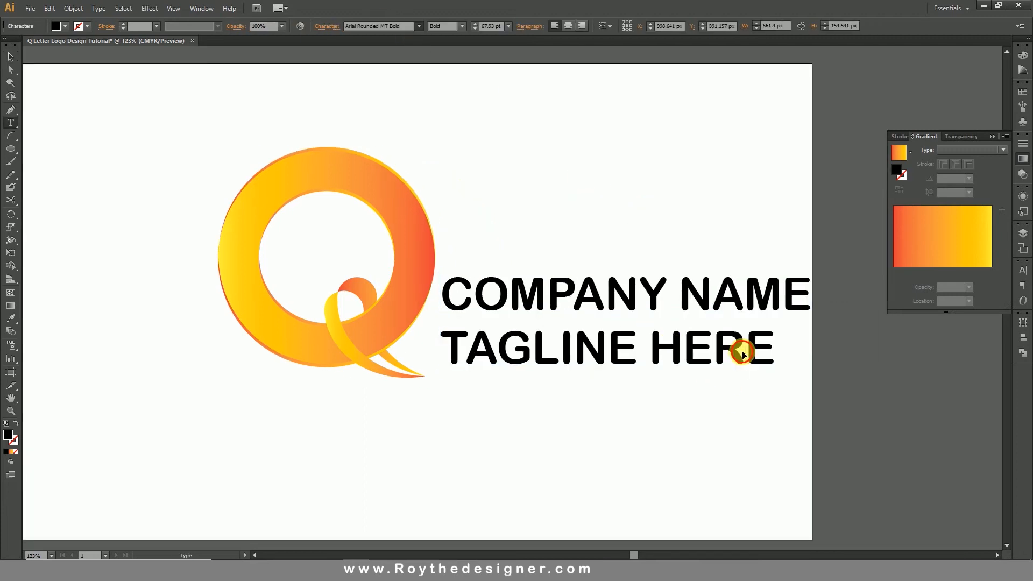
{"action": "triple_click", "coordinate": [741, 352]}
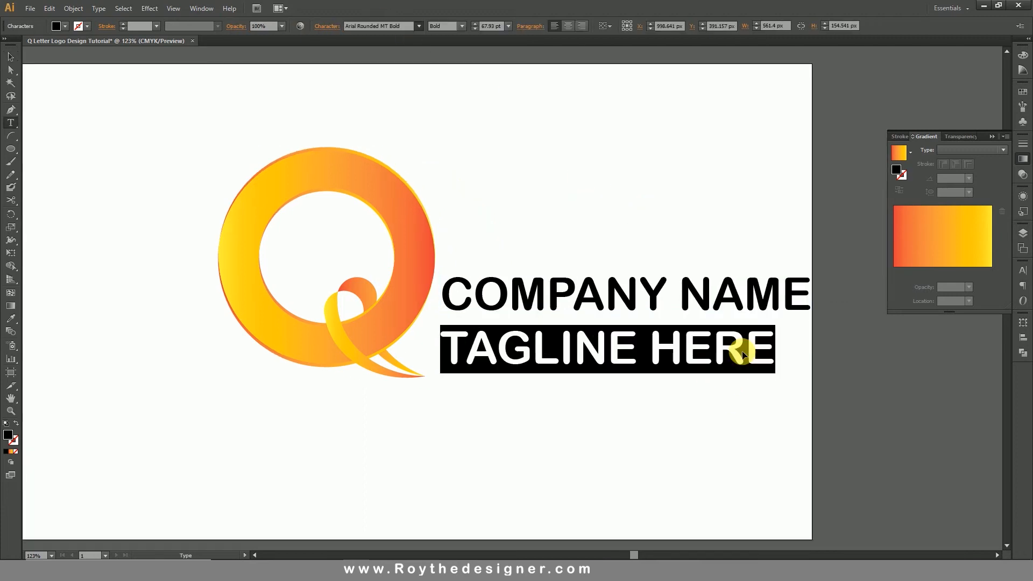
{"action": "left_click", "coordinate": [396, 27]}
{"action": "type", "text": "Arin"}
{"action": "key", "text": "Down"}
{"action": "key", "text": "Down"}
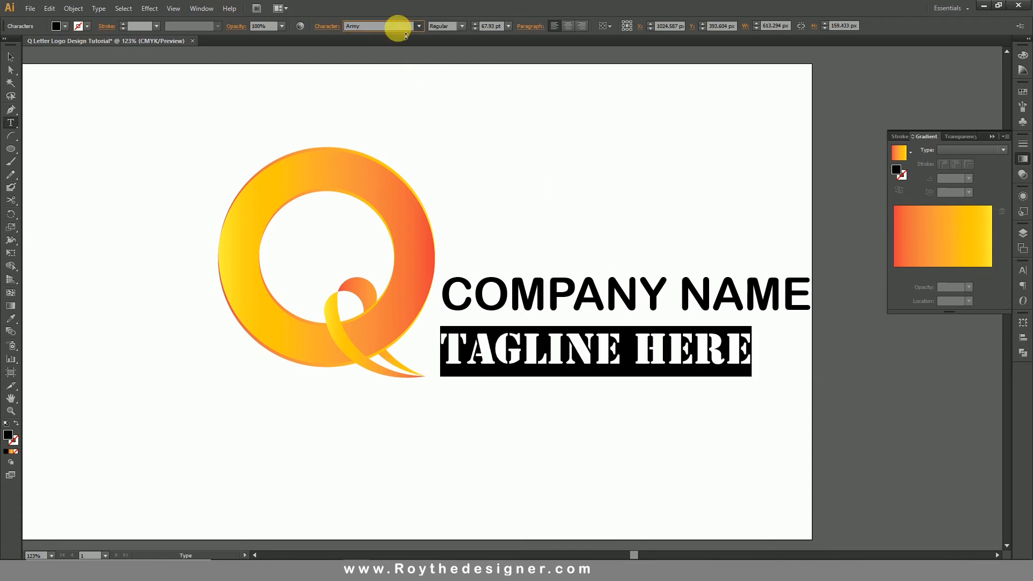
{"action": "key", "text": "Down"}
{"action": "key", "text": "Down"}
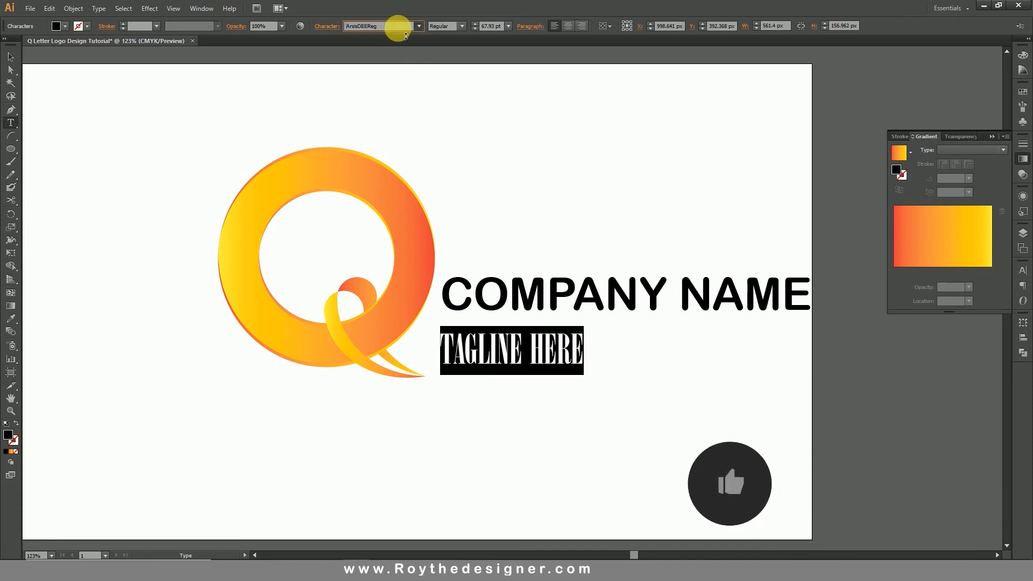
{"action": "key", "text": "Down"}
{"action": "key", "text": "Down"}
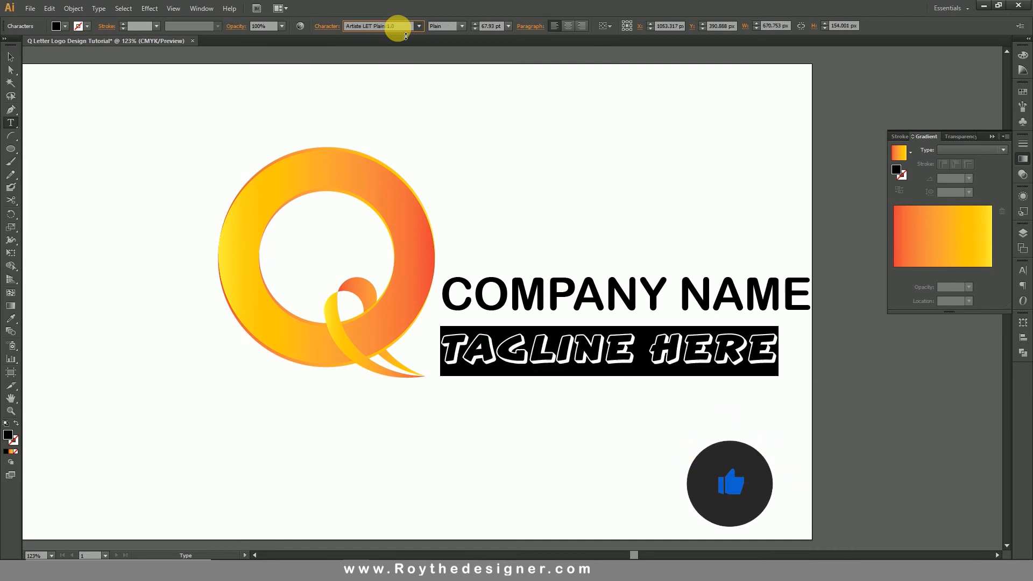
{"action": "key", "text": "Down"}
{"action": "key", "text": "Down"}
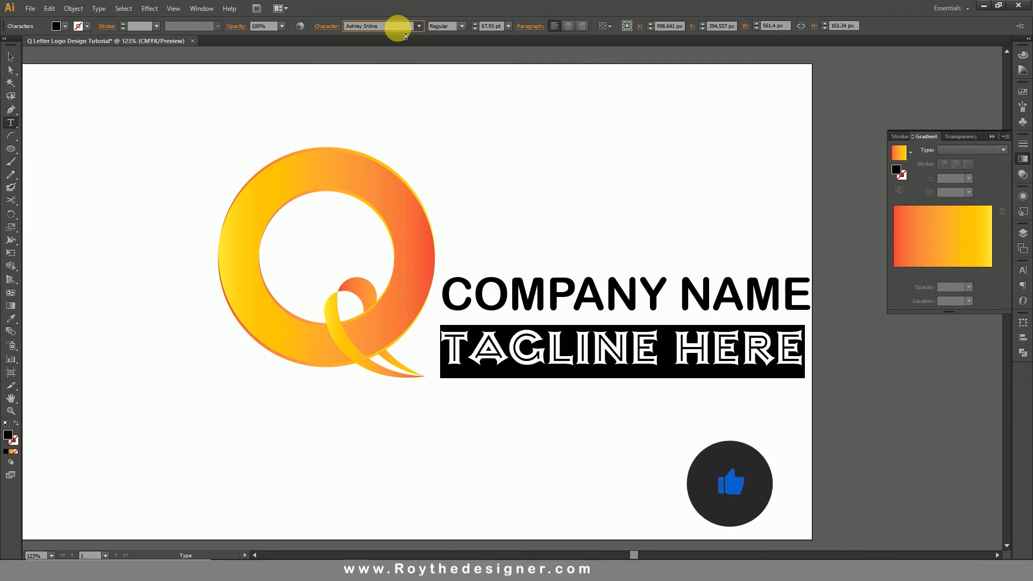
{"action": "key", "text": "Down"}
{"action": "key", "text": "Down"}
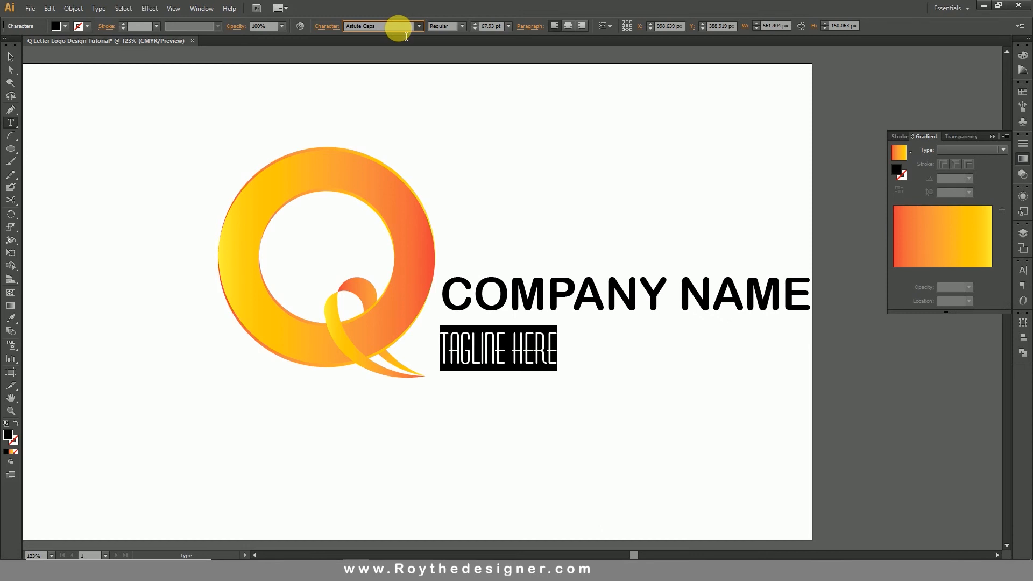
{"action": "key", "text": "Down"}
{"action": "key", "text": "Down"}
{"action": "key", "text": "Down"}
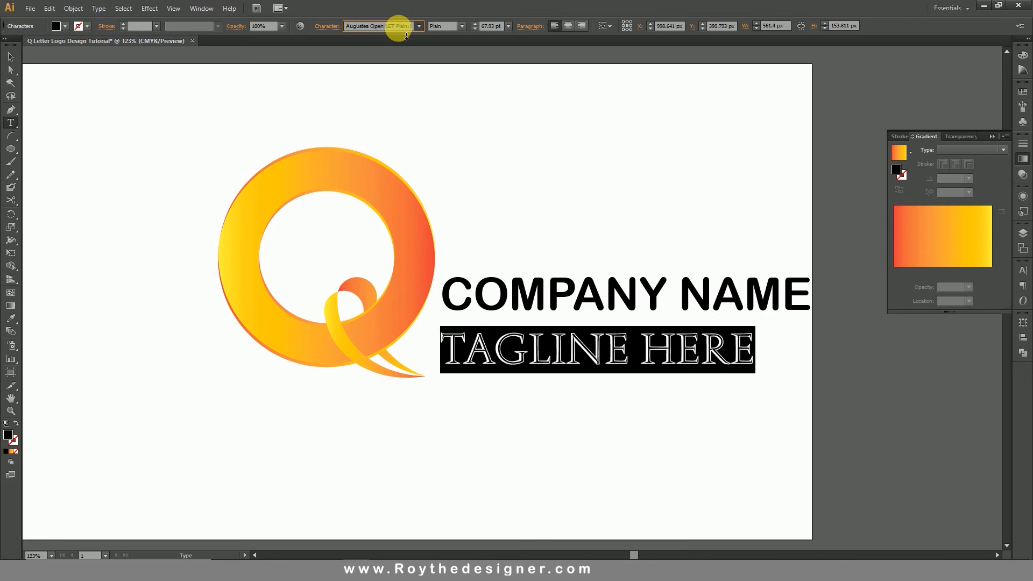
{"action": "key", "text": "Down"}
{"action": "key", "text": "Down"}
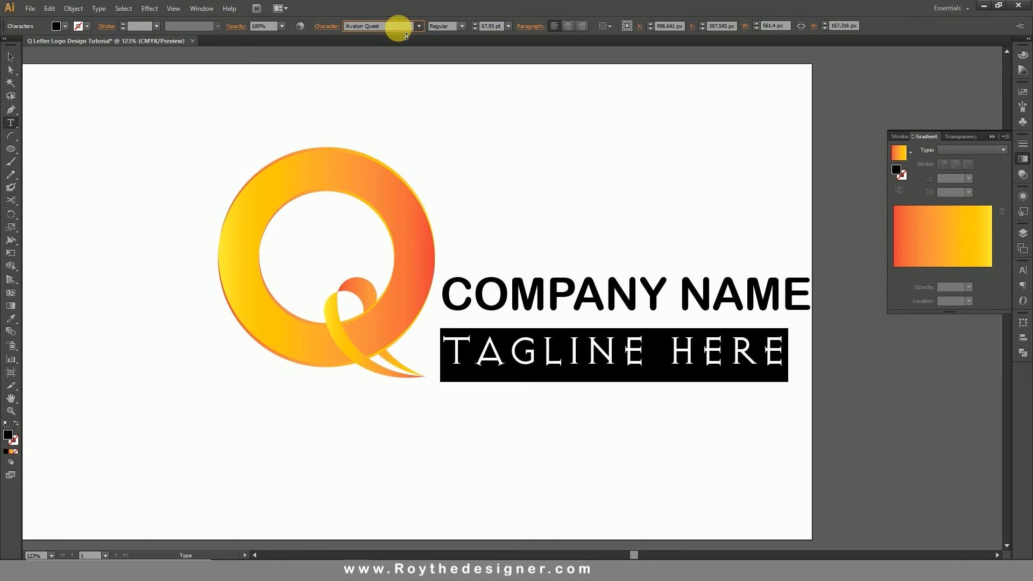
Reduce only the "TAGLINE HERE" line to about 48 pt.
{"action": "triple_click", "coordinate": [552, 361]}
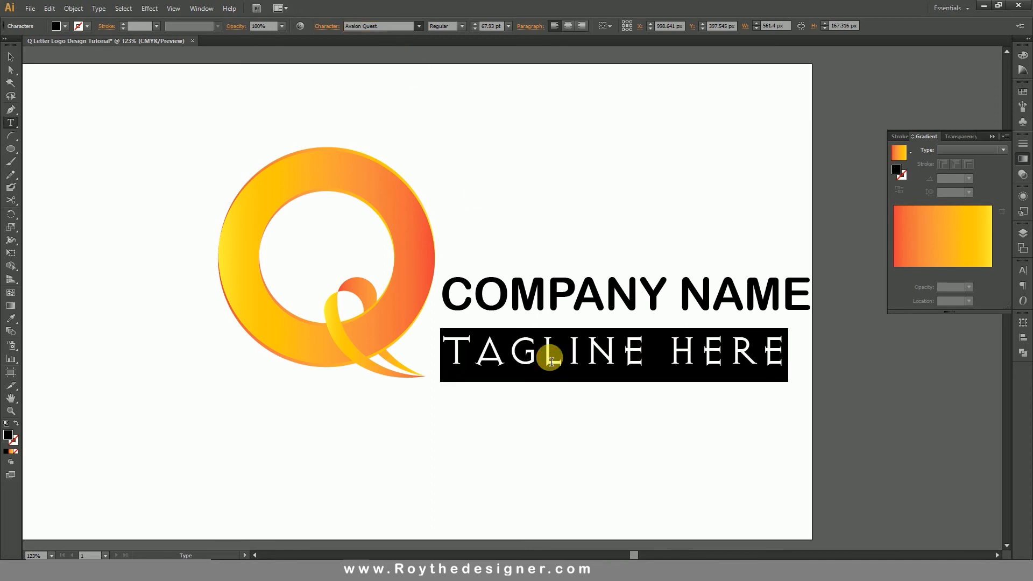
{"action": "key", "text": "ctrl+shift+comma"}
{"action": "key", "text": "ctrl+shift+comma"}
{"action": "key", "text": "ctrl+shift+comma"}
{"action": "key", "text": "ctrl+shift+comma"}
{"action": "key", "text": "ctrl+shift+comma"}
{"action": "key", "text": "ctrl+shift+comma"}
{"action": "key", "text": "ctrl+shift+comma"}
{"action": "key", "text": "ctrl+shift+comma"}
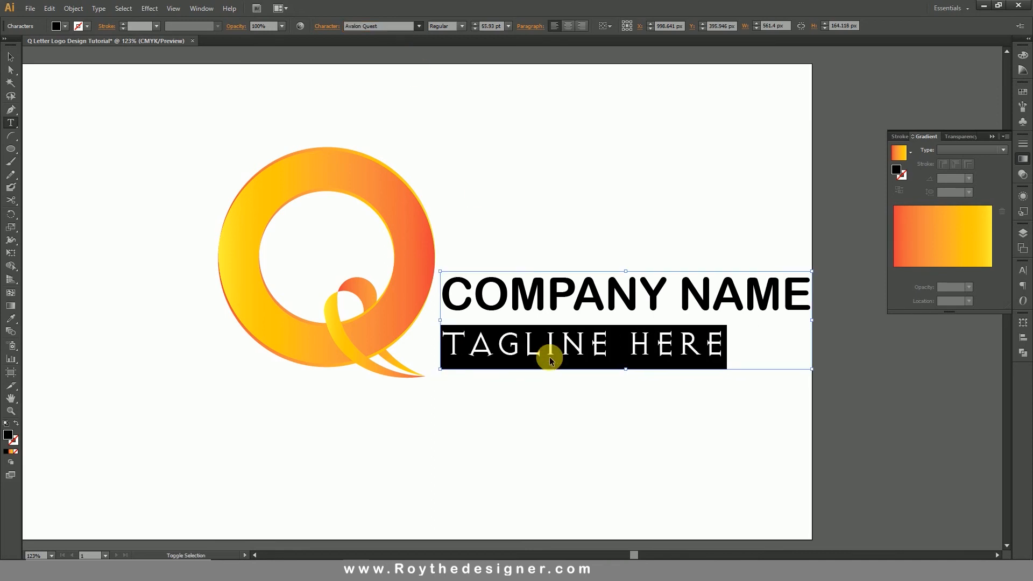
{"action": "key", "text": "ctrl+shift+comma"}
{"action": "key", "text": "ctrl+shift+comma"}
Widen the letter spacing of "TAGLINE HERE" until the line spans the width of the company name.
{"action": "key", "text": "alt+Right"}
{"action": "key", "text": "alt+Right"}
{"action": "key", "text": "alt+Right"}
{"action": "key", "text": "alt+Right"}
{"action": "key", "text": "alt+Right"}
{"action": "key", "text": "alt+Right"}
{"action": "key", "text": "alt+Right"}
{"action": "key", "text": "alt+Right"}
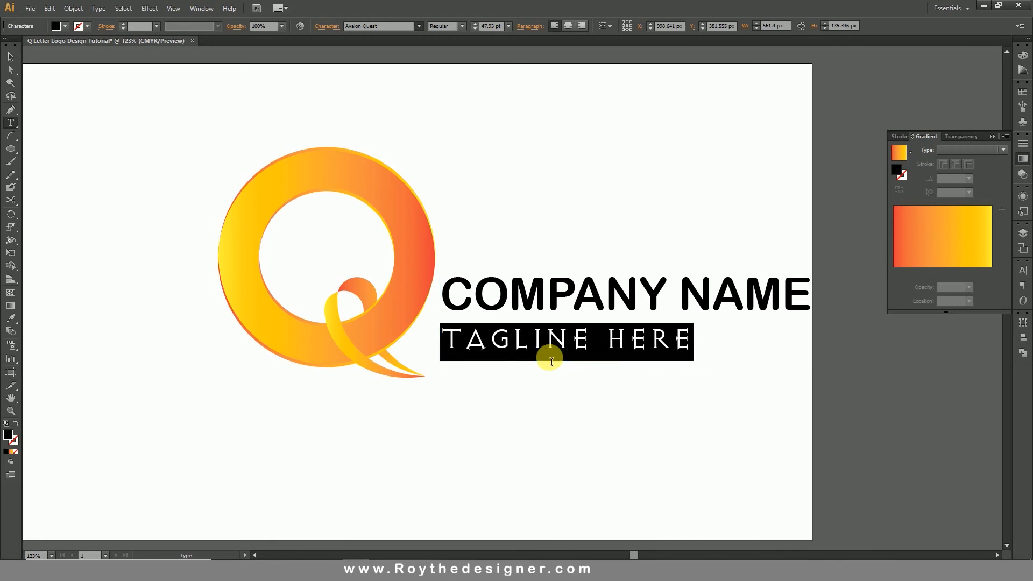
{"action": "key", "text": "alt+Right"}
{"action": "key", "text": "alt+Right"}
{"action": "key", "text": "alt+Right"}
{"action": "key", "text": "alt+Right"}
{"action": "key", "text": "alt+Right"}
{"action": "key", "text": "alt+Right"}
{"action": "key", "text": "alt+Right"}
{"action": "key", "text": "alt+Right"}
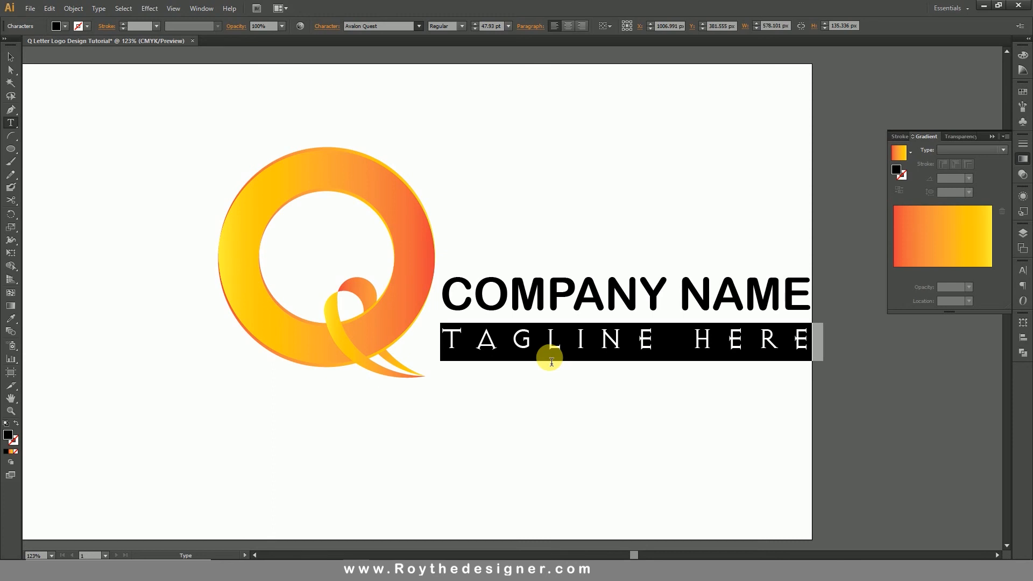
{"action": "left_click", "coordinate": [573, 402], "text": "ctrl"}
Recolour the "COMPANY NAME" line orange with a CMYK fill of C 0, M 71, Y 100, K 0.
{"action": "triple_click", "coordinate": [589, 303]}
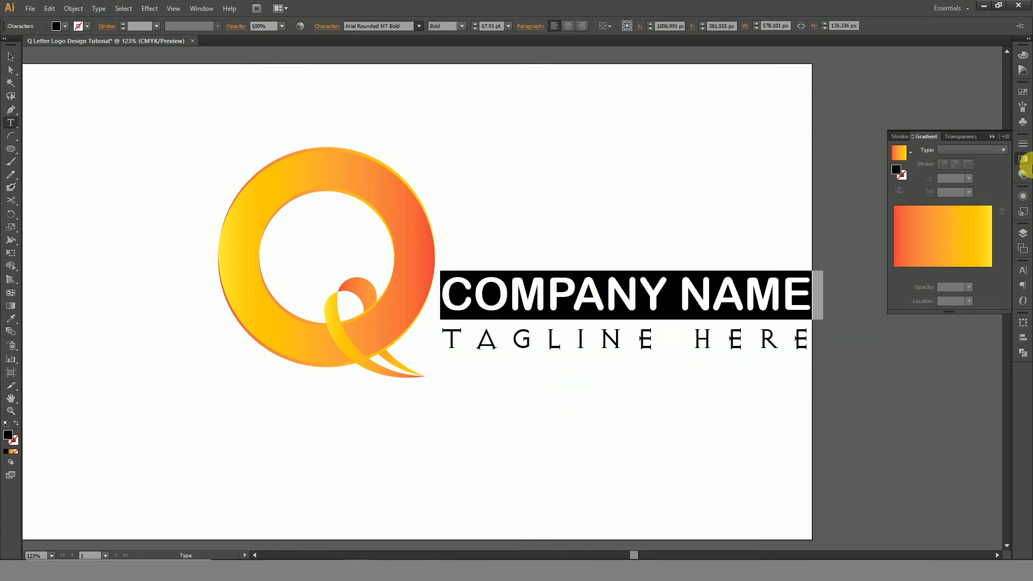
{"action": "left_click", "coordinate": [1021, 57]}
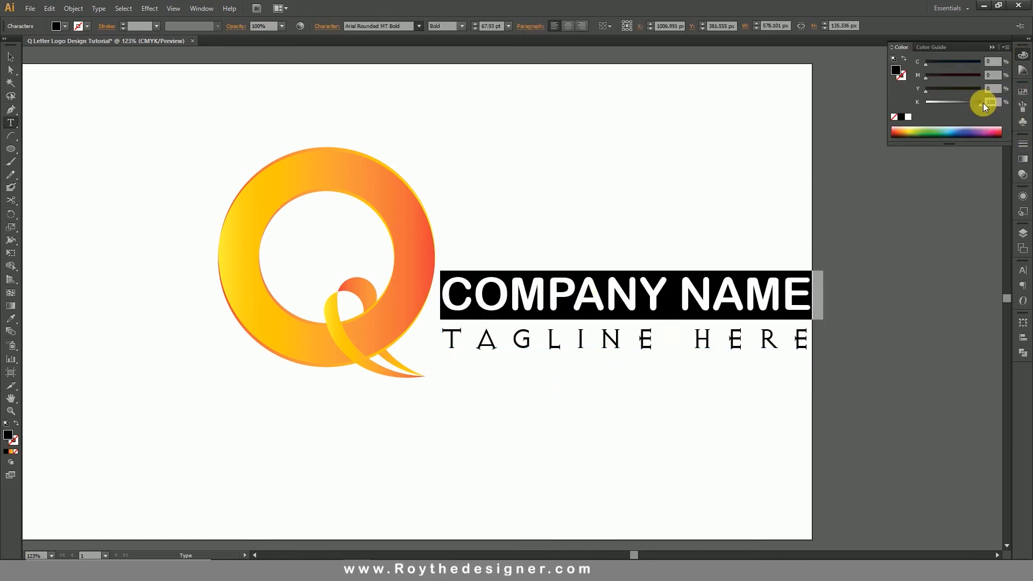
{"action": "left_click_drag", "start_coordinate": [982, 104], "coordinate": [1013, 85]}
{"action": "left_click_drag", "start_coordinate": [926, 77], "coordinate": [987, 77]}
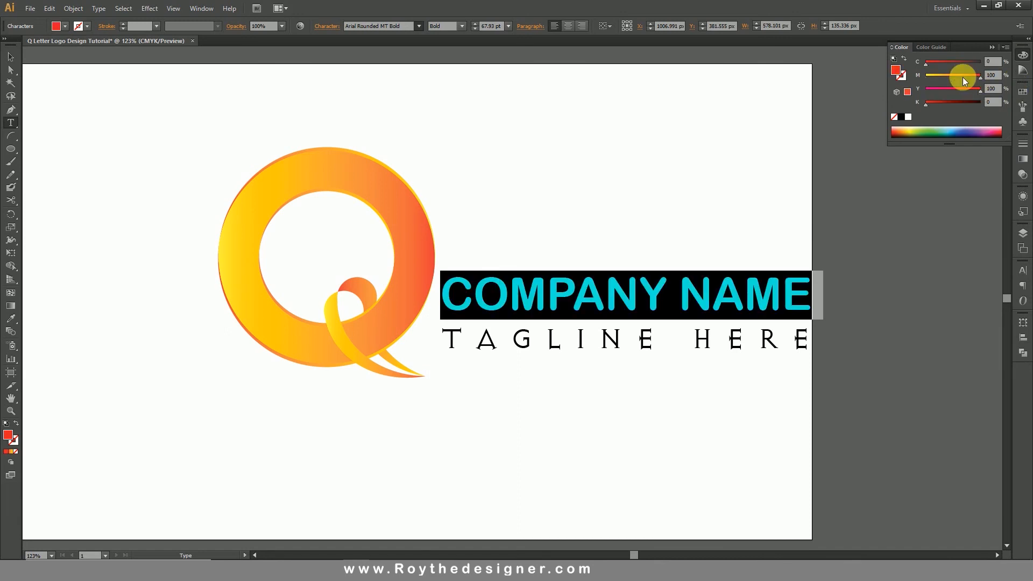
{"action": "left_click", "coordinate": [963, 80]}
{"action": "key", "text": "Escape"}
{"action": "left_click", "coordinate": [727, 211]}
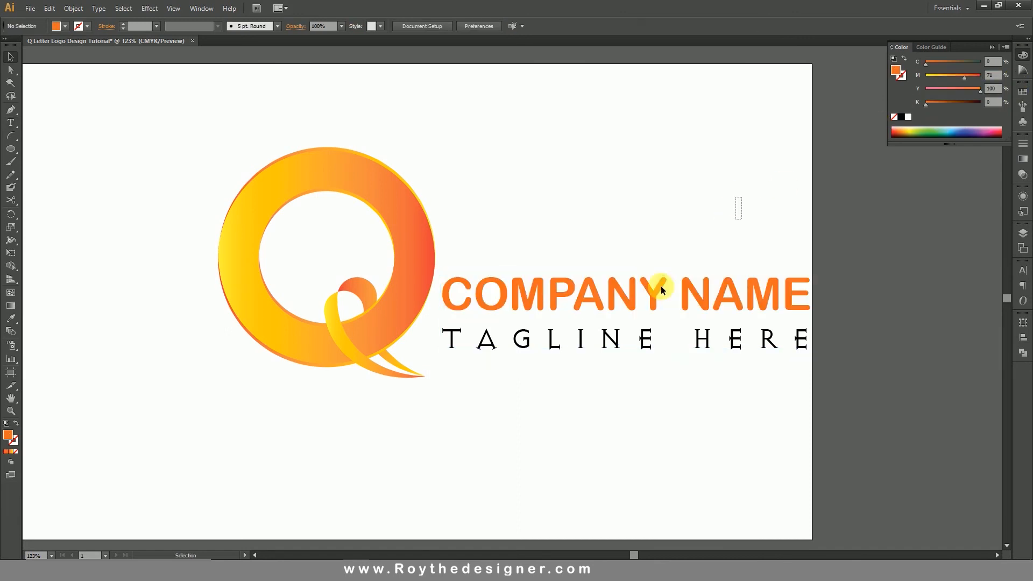
Move the Q logo and both text lines together horizontally to the left so they sit centred on the artboard.
{"action": "left_click_drag", "start_coordinate": [743, 197], "coordinate": [295, 405]}
{"action": "left_click_drag", "start_coordinate": [525, 302], "coordinate": [448, 302]}
{"action": "left_click", "coordinate": [526, 546]}
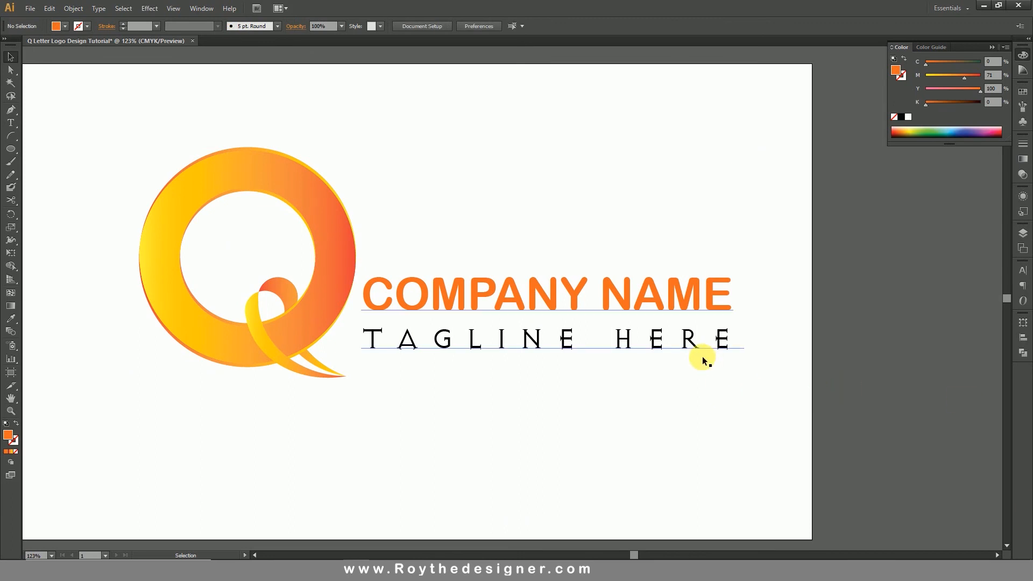
Export the artwork for web as a High-quality JPEG at 60%, 1280 × 720 px, named Q-Letter-Logo-Design-Tutorial on the Desktop.
{"action": "left_click", "coordinate": [30, 8]}
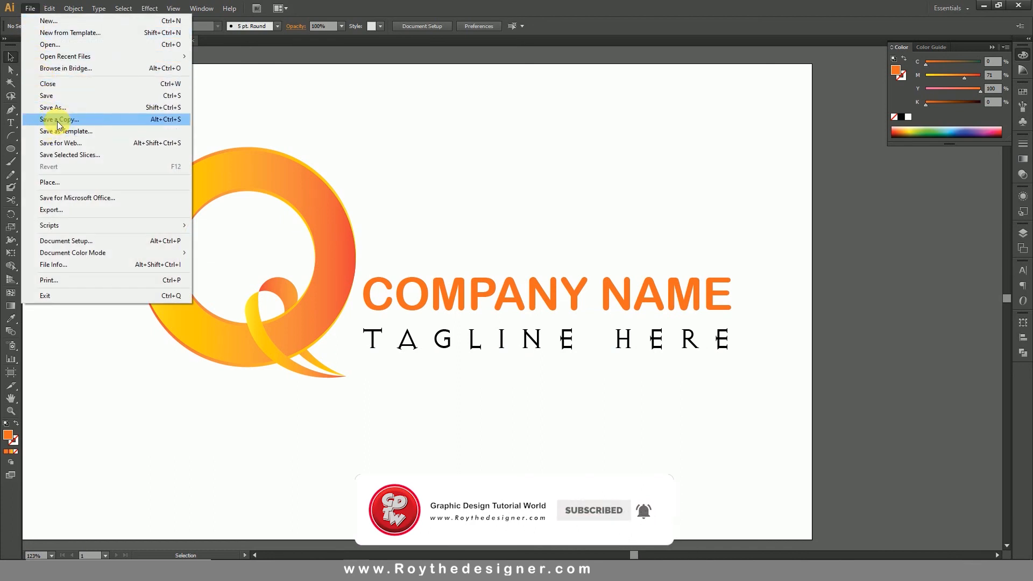
{"action": "left_click", "coordinate": [57, 142]}
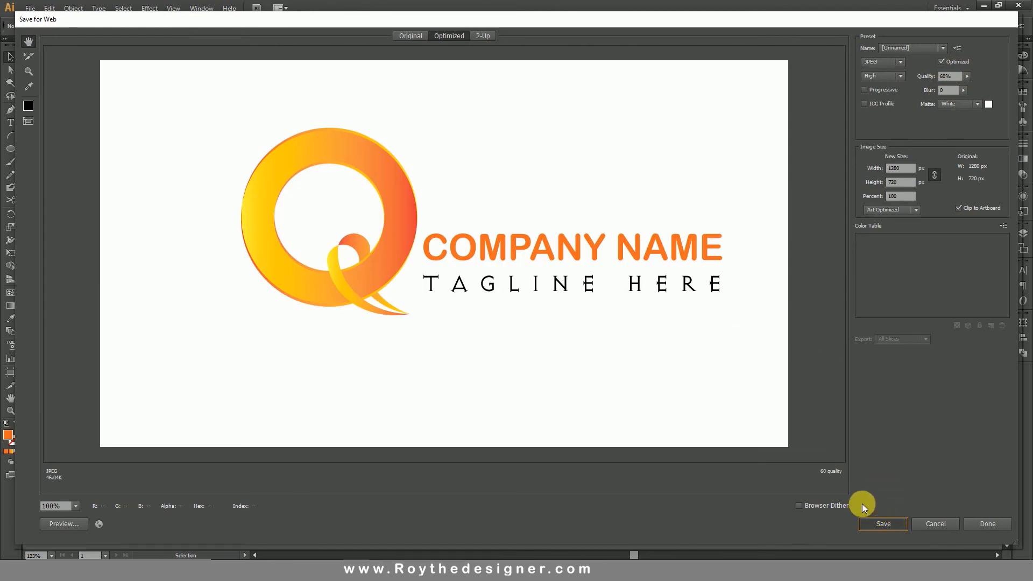
{"action": "left_click", "coordinate": [867, 520]}
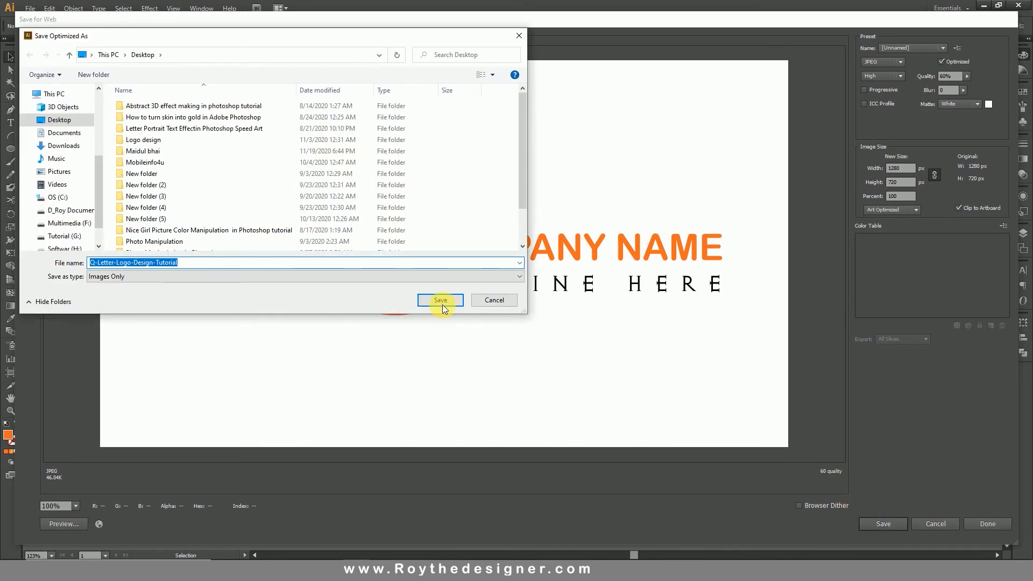
{"action": "left_click", "coordinate": [441, 305]}
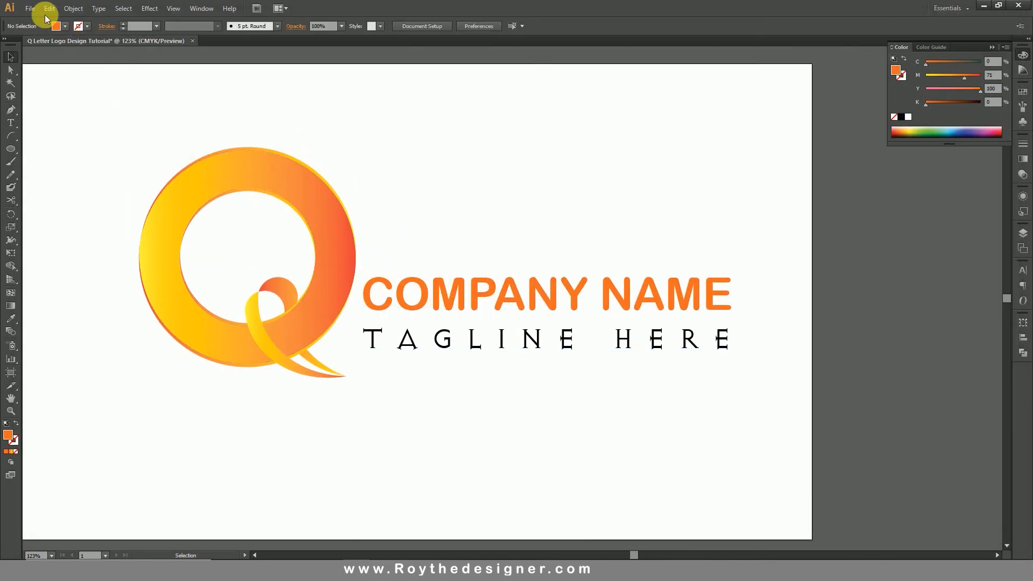
Save the document to the Desktop as the Adobe Illustrator file "Q Letter Logo Design Tutorial.ai".
{"action": "left_click", "coordinate": [30, 8]}
{"action": "left_click", "coordinate": [56, 108]}
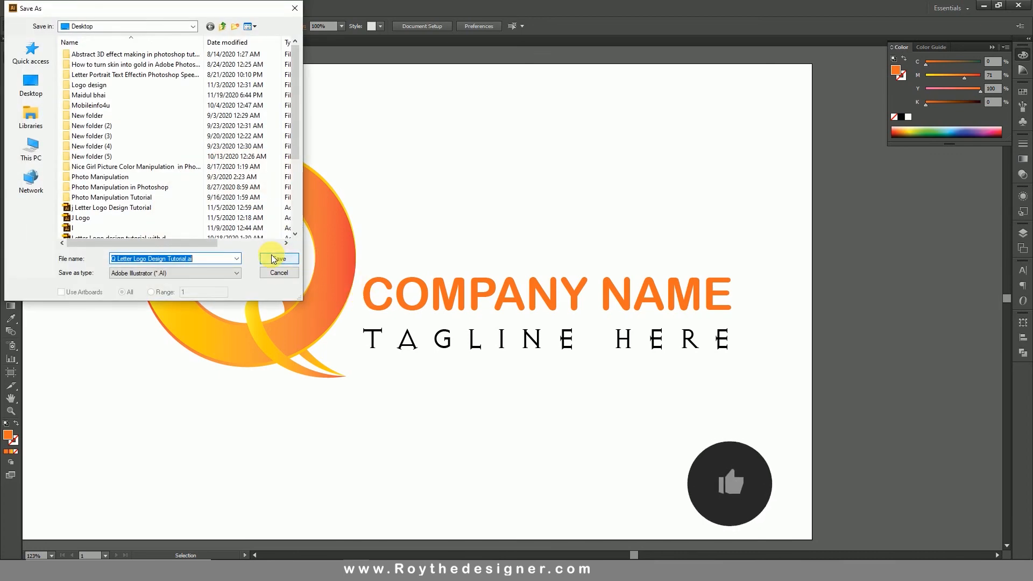
{"action": "left_click", "coordinate": [276, 259]}
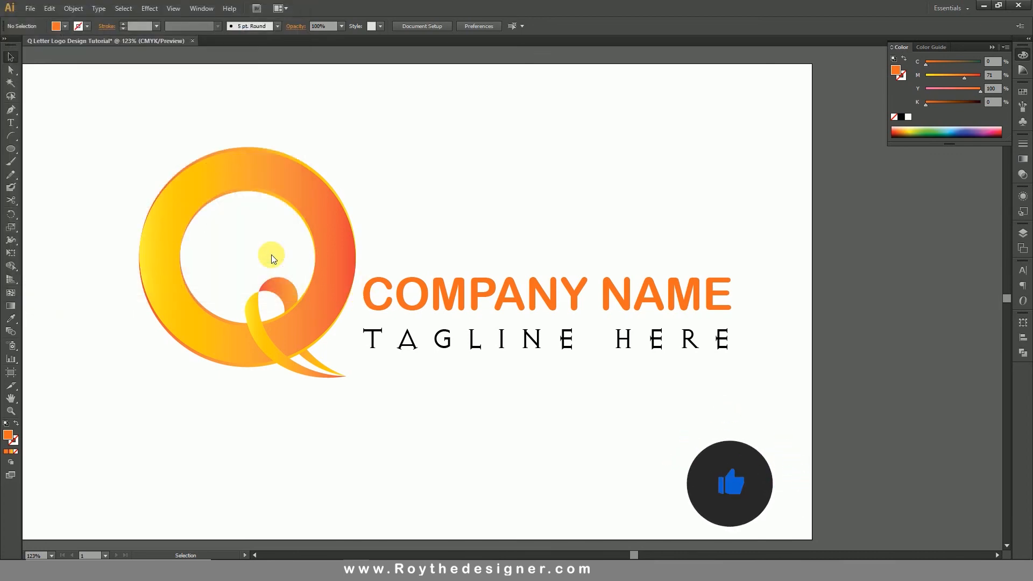